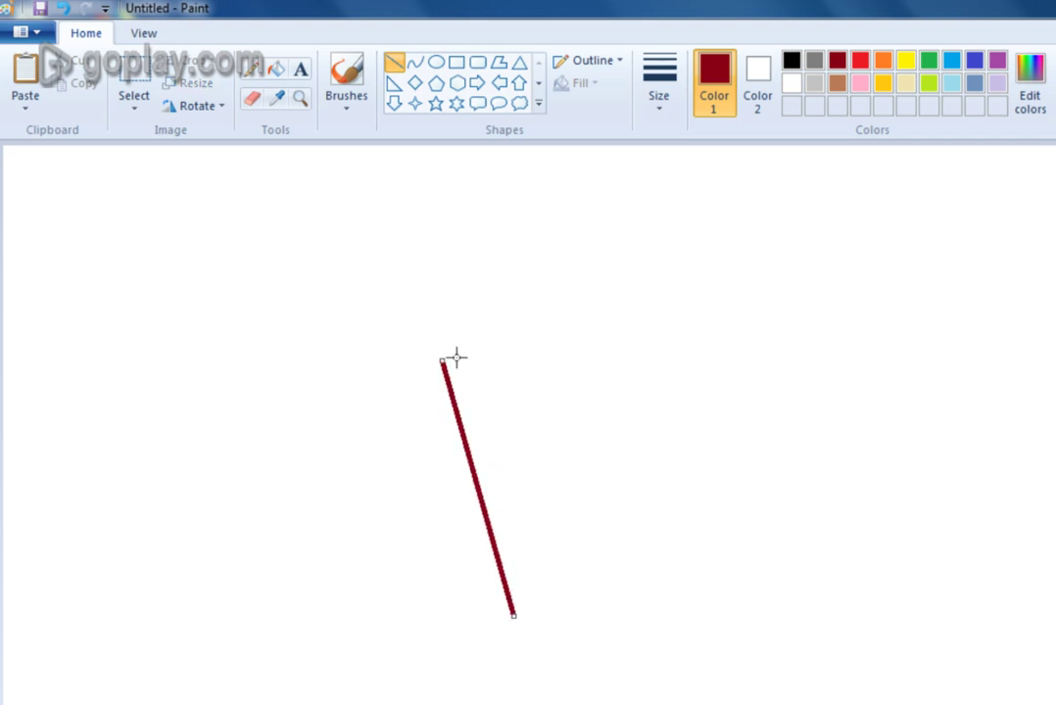
Draw the cone's second side as a straight dark red line from the lower tip up to the right
{"action": "left_click", "coordinate": [415, 64]}
{"action": "left_click", "coordinate": [394, 61]}
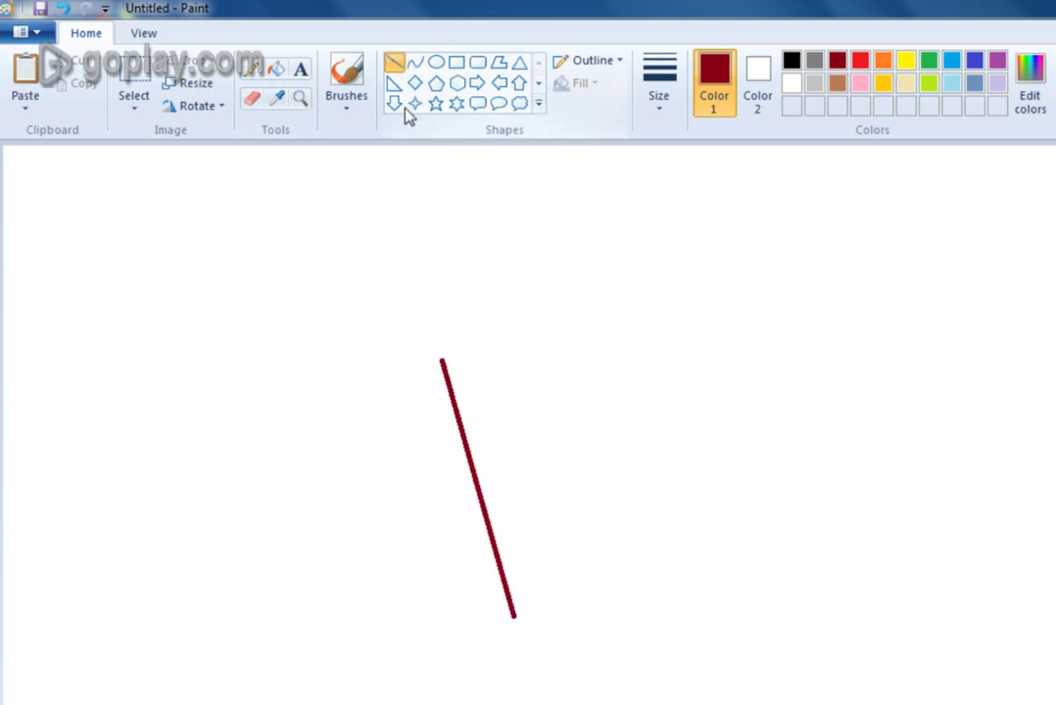
{"action": "left_click_drag", "start_coordinate": [514, 614], "coordinate": [606, 357]}
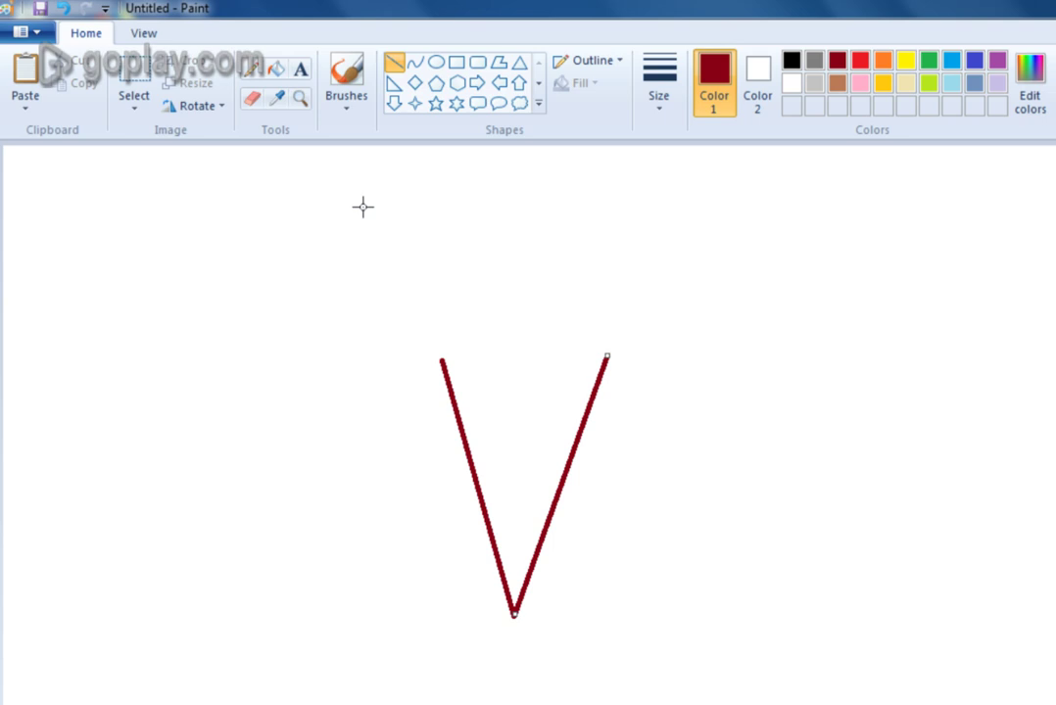
Close the cone's open top with a wavy dark red rim made of three connected curves
{"action": "left_click", "coordinate": [415, 63]}
{"action": "left_click_drag", "start_coordinate": [442, 358], "coordinate": [482, 333]}
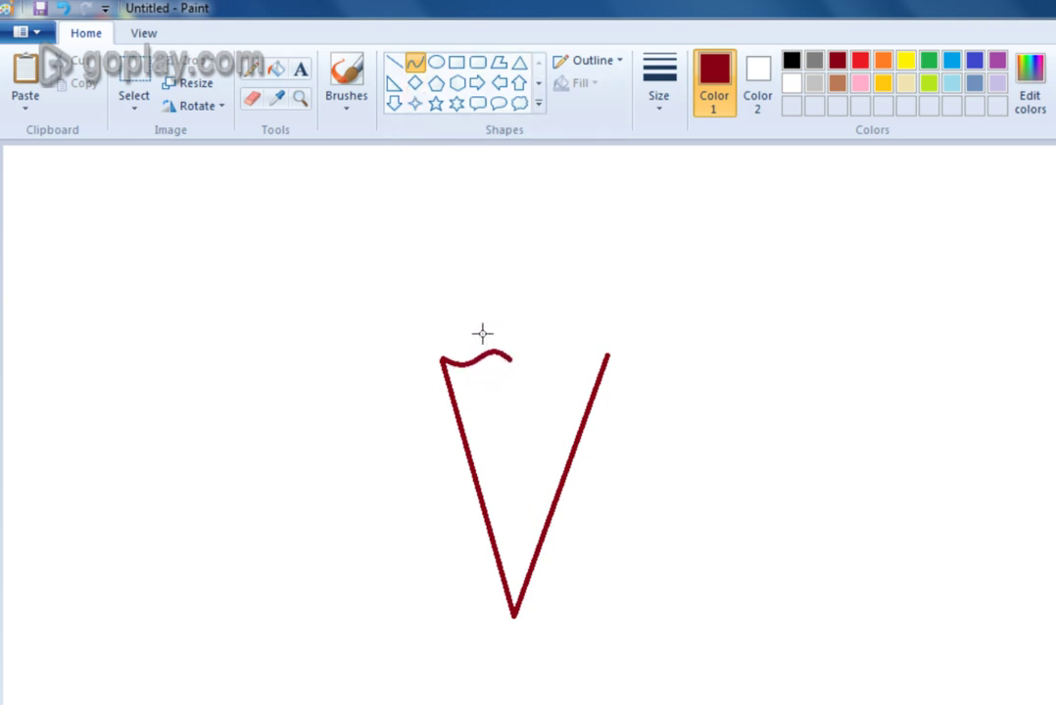
{"action": "left_click", "coordinate": [394, 62]}
{"action": "left_click", "coordinate": [416, 62]}
{"action": "left_click_drag", "start_coordinate": [507, 360], "coordinate": [544, 368]}
{"action": "left_click", "coordinate": [416, 64]}
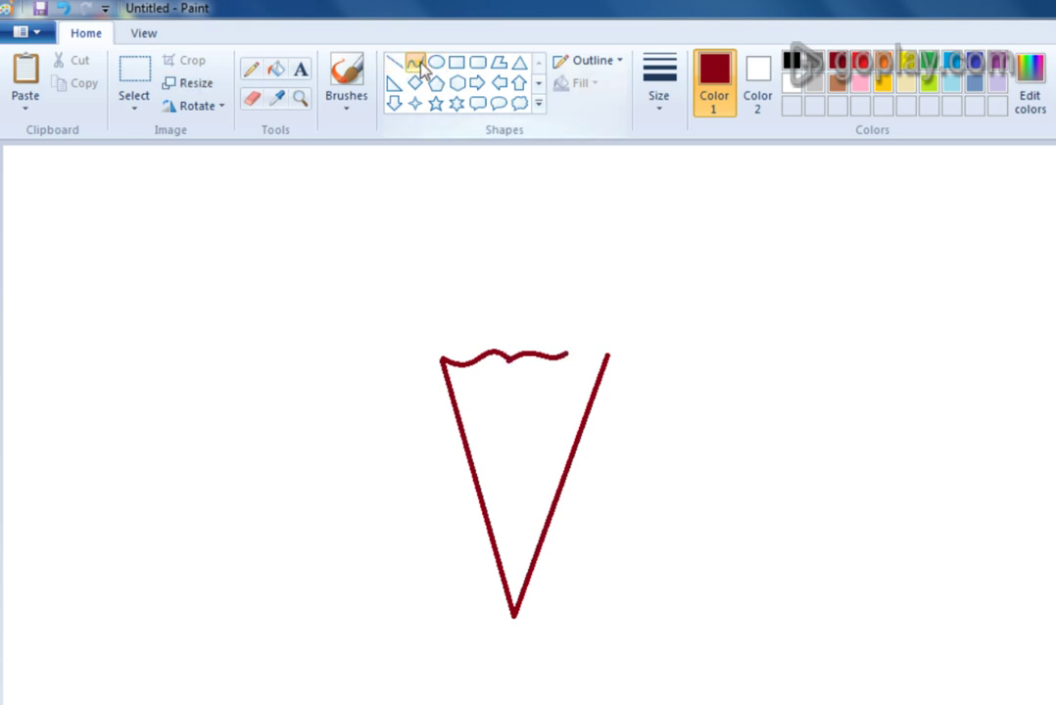
{"action": "mouse_move", "coordinate": [569, 353]}
{"action": "left_mouse_down"}
{"action": "mouse_move", "coordinate": [611, 354]}
{"action": "mouse_move", "coordinate": [583, 365]}
{"action": "mouse_move", "coordinate": [593, 343]}
{"action": "left_mouse_up"}
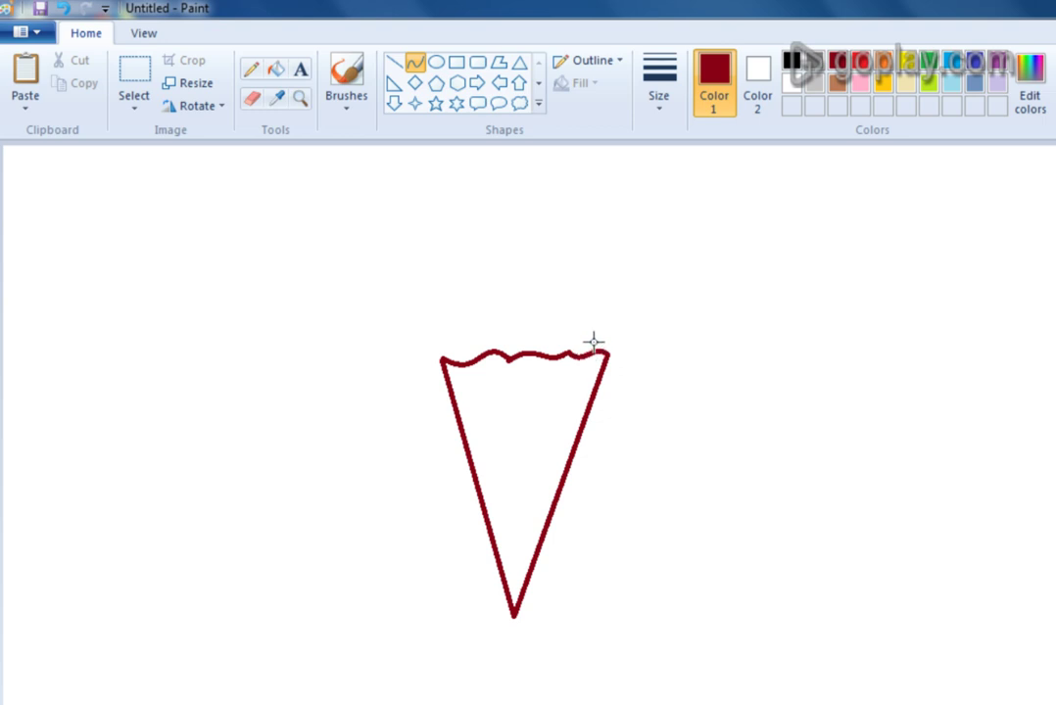
Draw four dark red diagonal lines sloping down from the cone's wavy rim to its right side
{"action": "left_click", "coordinate": [393, 62]}
{"action": "left_click_drag", "start_coordinate": [443, 362], "coordinate": [567, 454]}
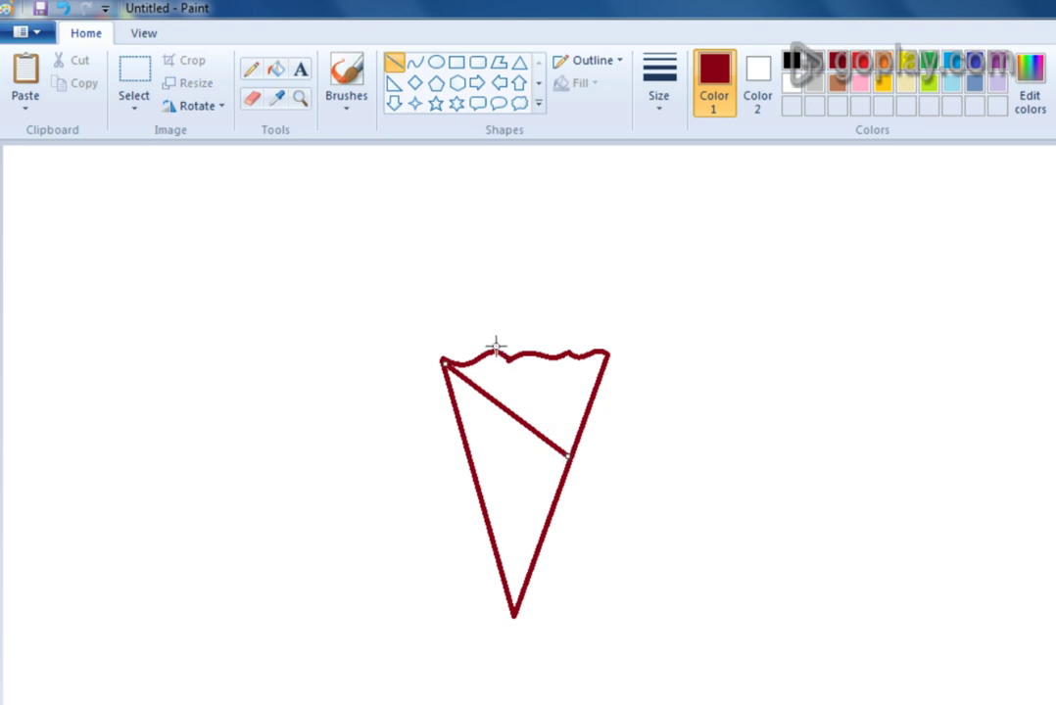
{"action": "left_click_drag", "start_coordinate": [482, 357], "coordinate": [574, 430]}
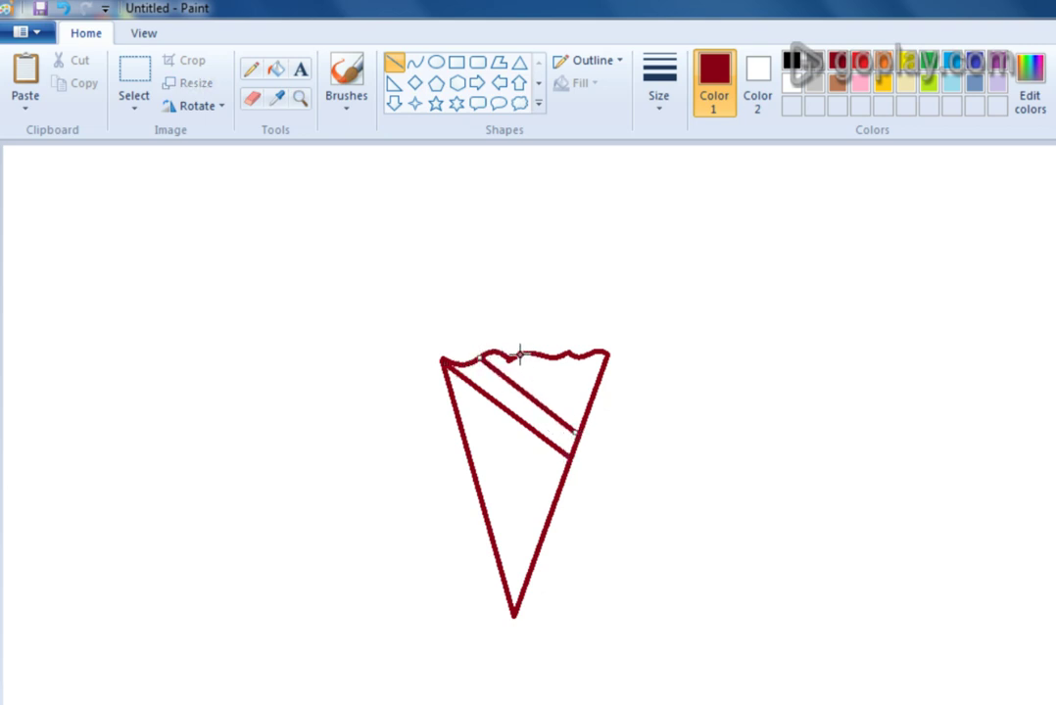
{"action": "left_click_drag", "start_coordinate": [521, 352], "coordinate": [585, 409]}
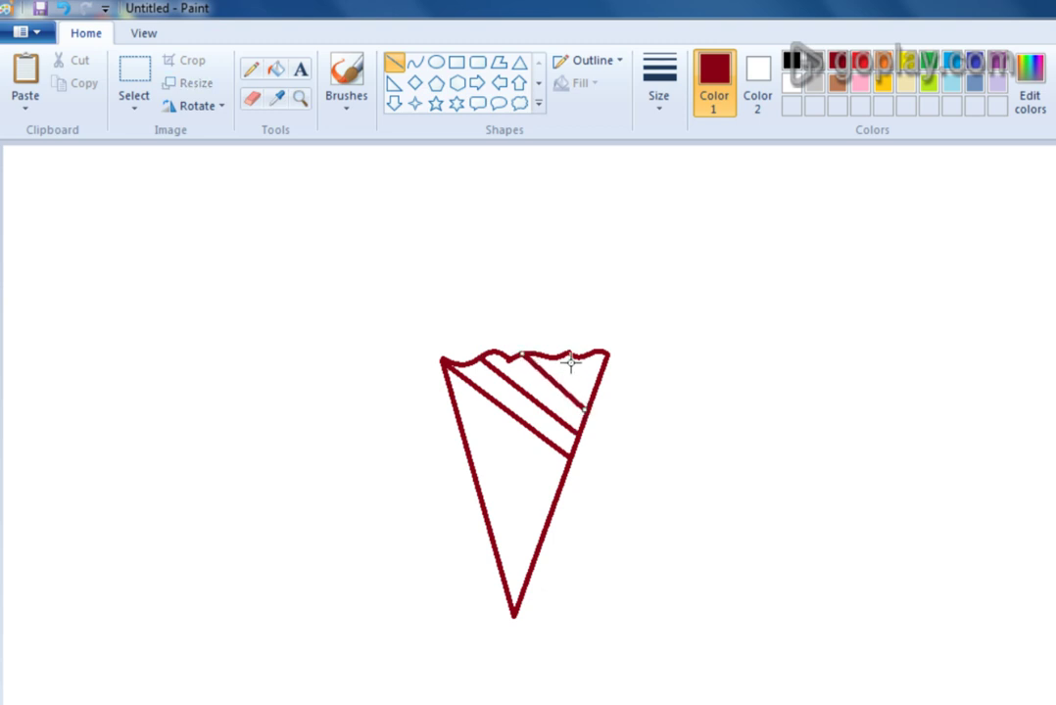
{"action": "left_click_drag", "start_coordinate": [569, 353], "coordinate": [594, 384]}
Add five more downward-sloping diagonal lines between the cone's left and right sides, continuing toward the tip, and undo the stray mark
{"action": "left_click_drag", "start_coordinate": [456, 403], "coordinate": [554, 488]}
{"action": "left_click_drag", "start_coordinate": [466, 446], "coordinate": [550, 510]}
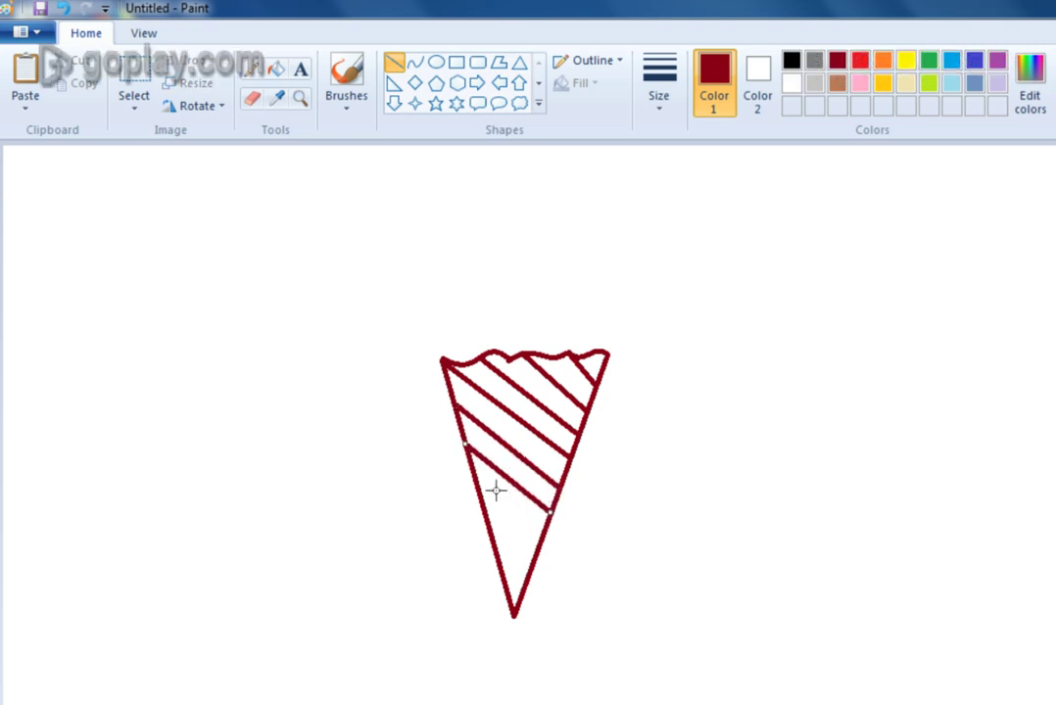
{"action": "left_click_drag", "start_coordinate": [475, 481], "coordinate": [542, 534]}
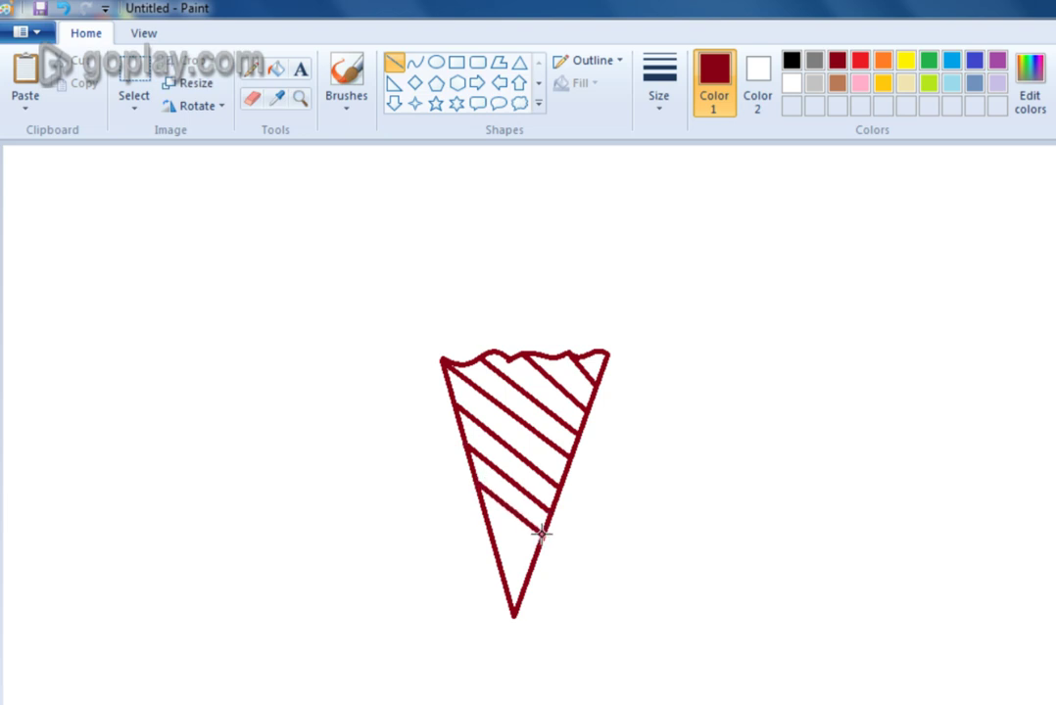
{"action": "left_click", "coordinate": [487, 519]}
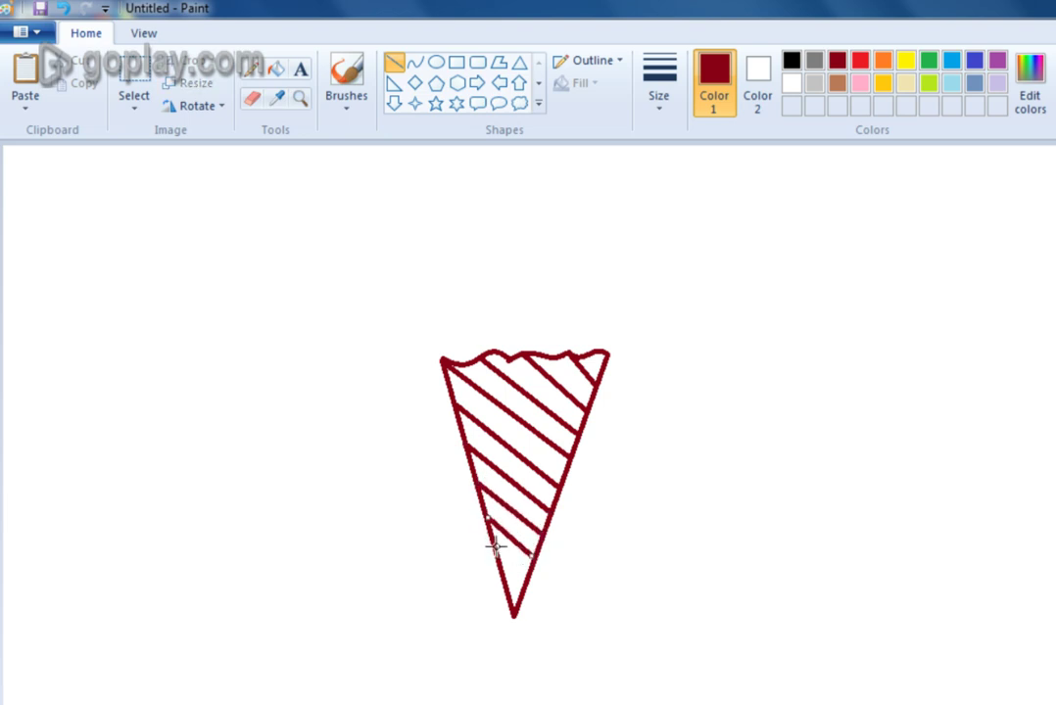
{"action": "mouse_move", "coordinate": [491, 555]}
{"action": "left_mouse_down"}
{"action": "mouse_move", "coordinate": [523, 566]}
{"action": "mouse_move", "coordinate": [524, 578]}
{"action": "left_mouse_up"}
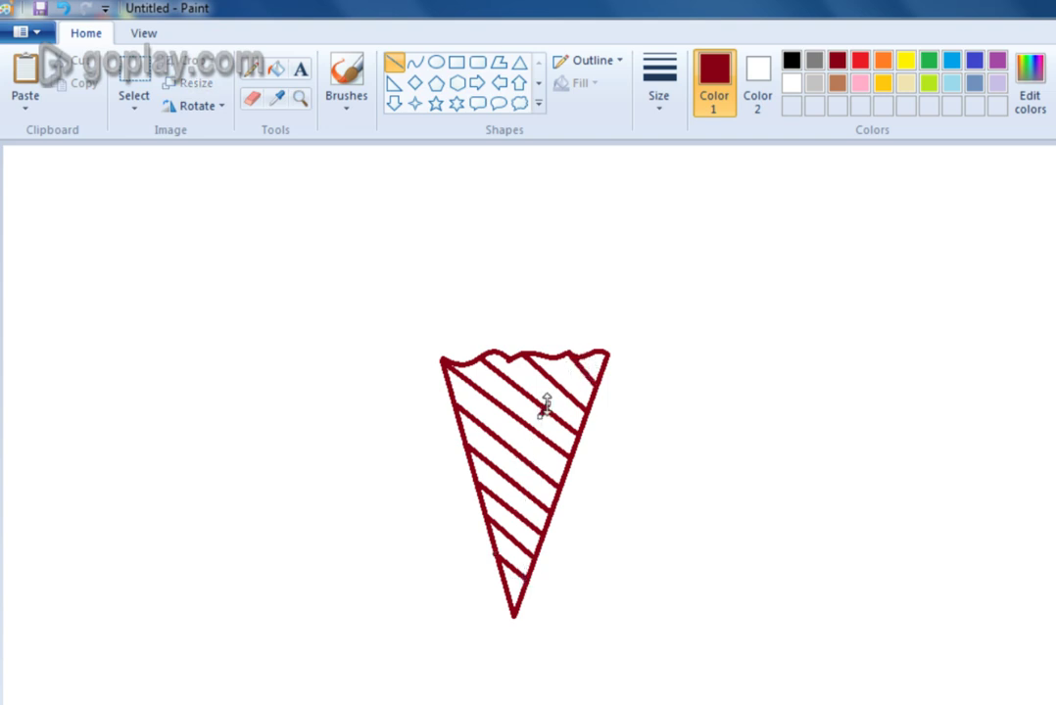
{"action": "key", "text": "ctrl+z"}
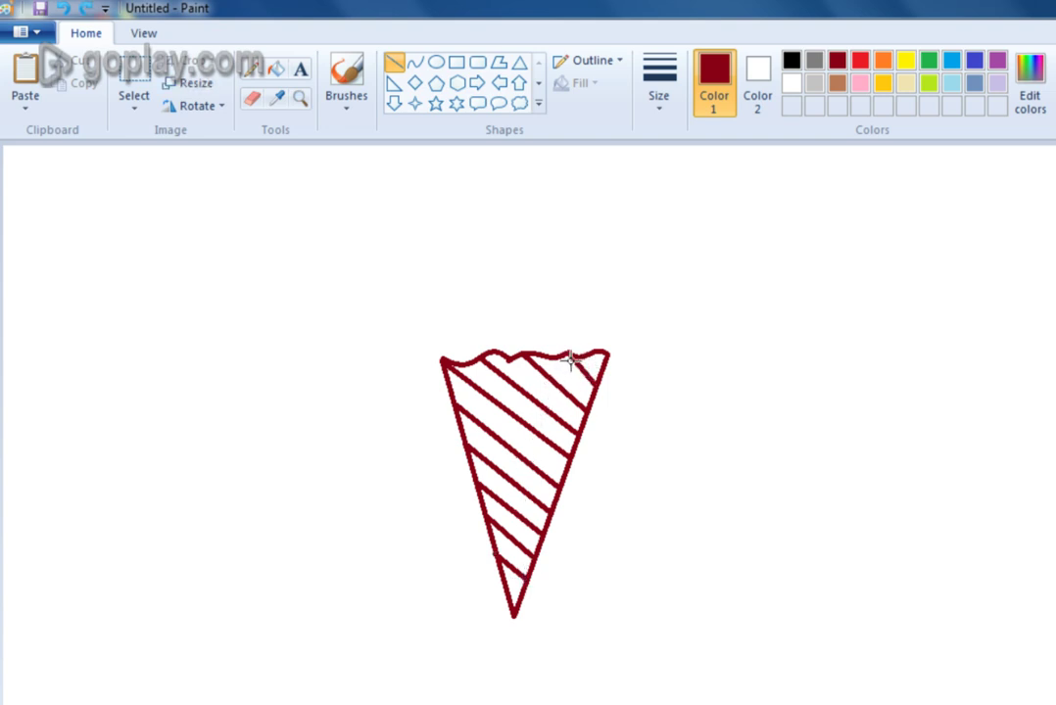
Cross the diagonals with five steep dark red lines slanting down to the left to form a waffle lattice
{"action": "mouse_move", "coordinate": [570, 356]}
{"action": "left_mouse_down"}
{"action": "mouse_move", "coordinate": [489, 502]}
{"action": "mouse_move", "coordinate": [497, 554]}
{"action": "left_mouse_up"}
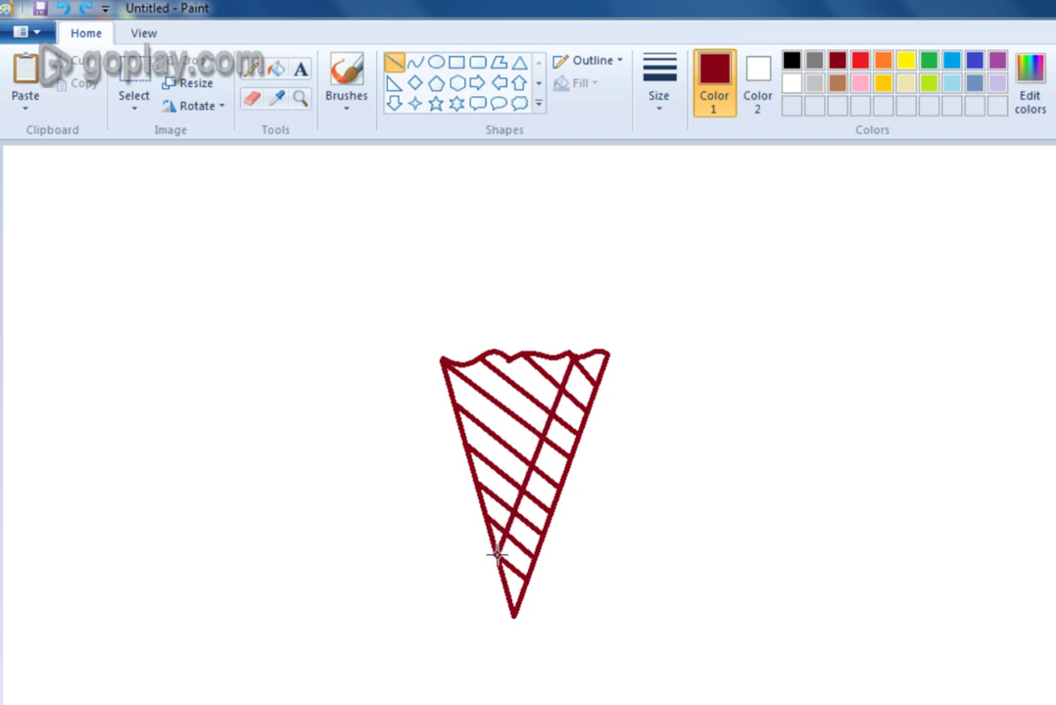
{"action": "mouse_move", "coordinate": [538, 354]}
{"action": "left_mouse_down"}
{"action": "mouse_move", "coordinate": [481, 487]}
{"action": "mouse_move", "coordinate": [486, 517]}
{"action": "left_mouse_up"}
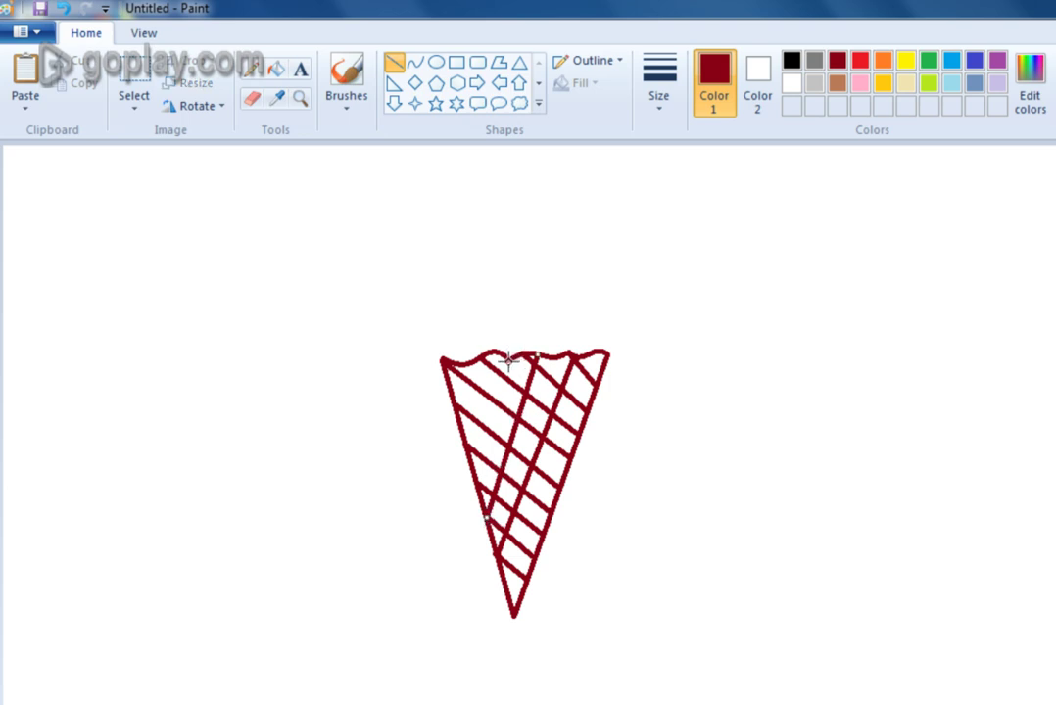
{"action": "left_click_drag", "start_coordinate": [503, 358], "coordinate": [478, 482]}
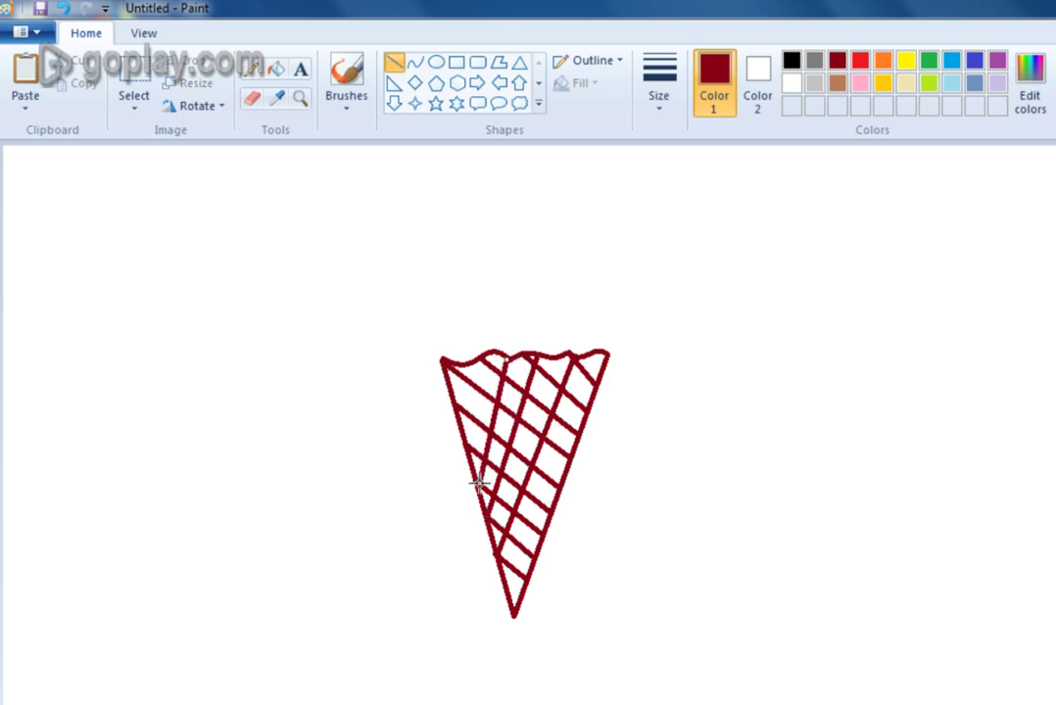
{"action": "left_click_drag", "start_coordinate": [472, 362], "coordinate": [466, 443]}
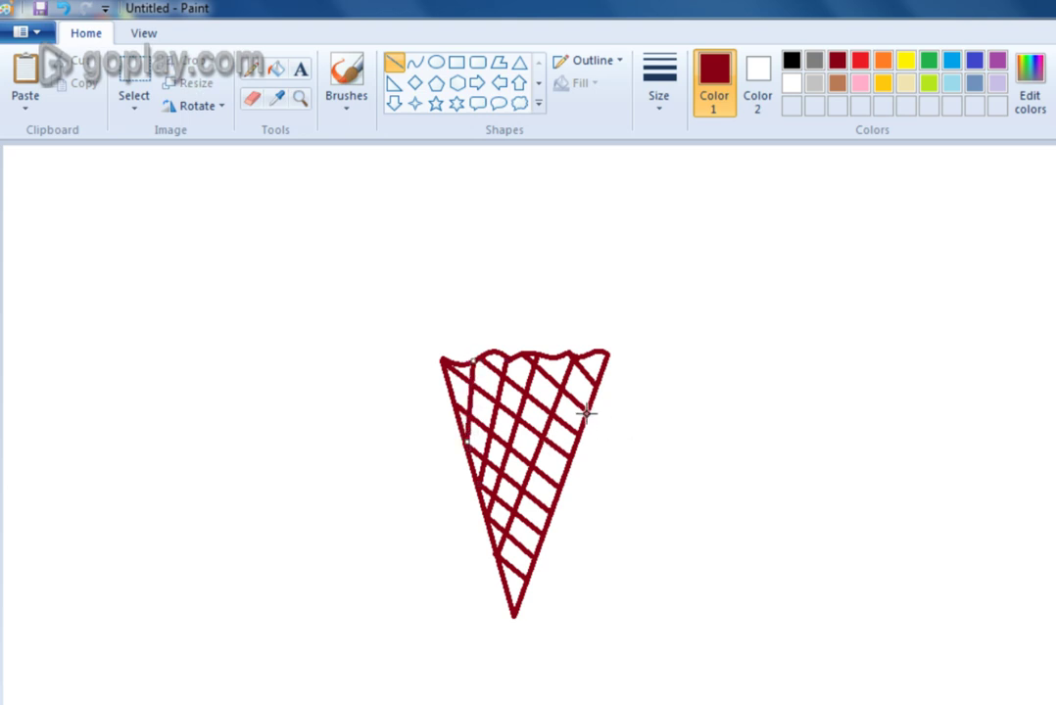
{"action": "left_click_drag", "start_coordinate": [594, 370], "coordinate": [506, 571]}
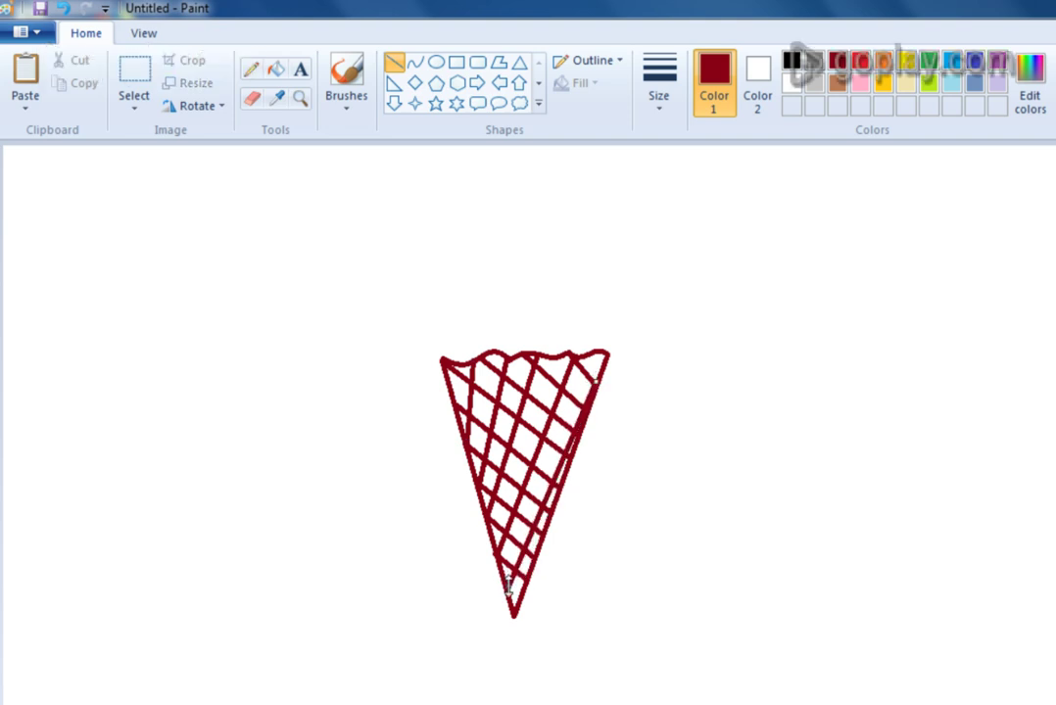
Fill the first waffle cells at the cone's upper middle with brown, undoing the fill that recolours the lattice lines
{"action": "left_click", "coordinate": [276, 71]}
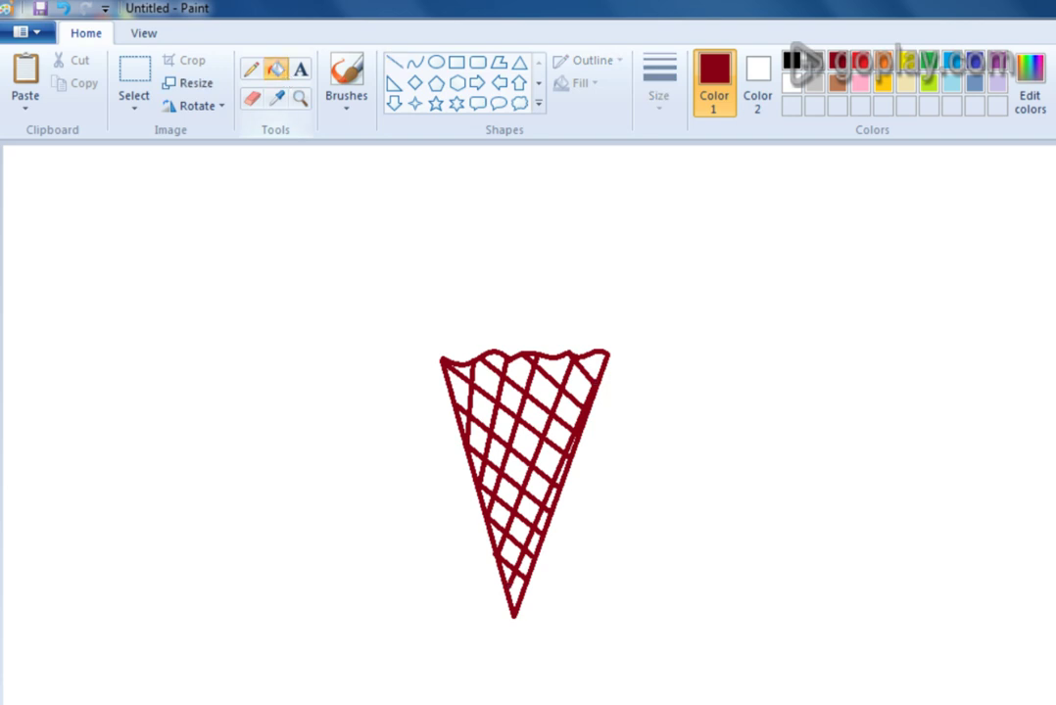
{"action": "left_click", "coordinate": [832, 83]}
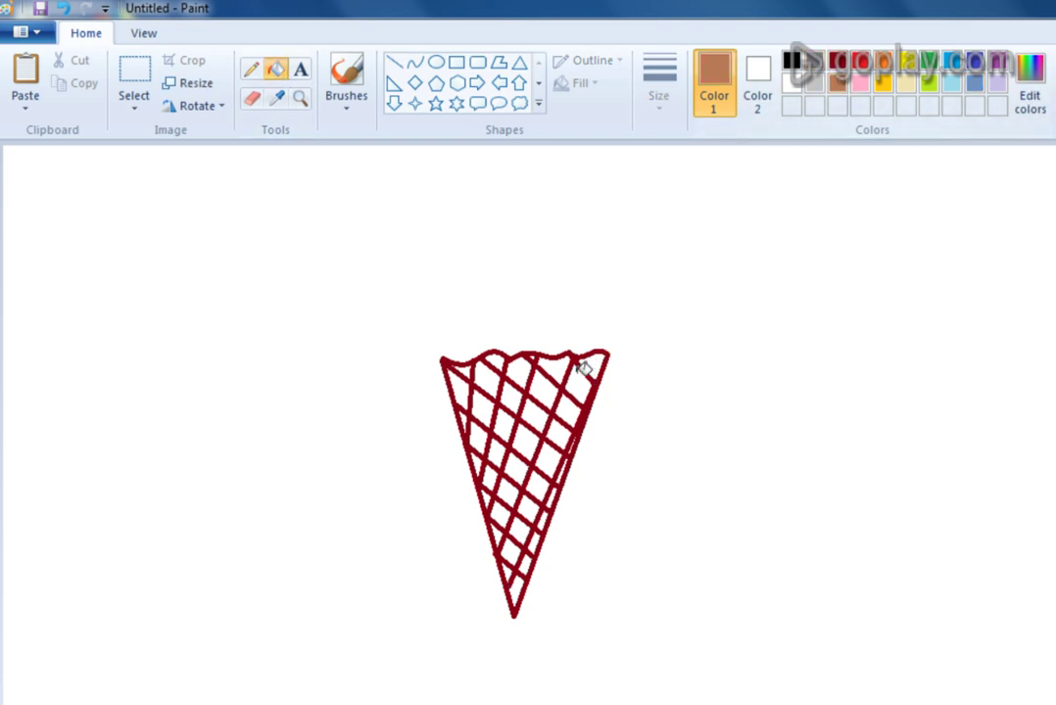
{"action": "left_click", "coordinate": [544, 390]}
{"action": "left_click", "coordinate": [562, 366]}
{"action": "left_click", "coordinate": [522, 372]}
{"action": "left_click", "coordinate": [513, 400]}
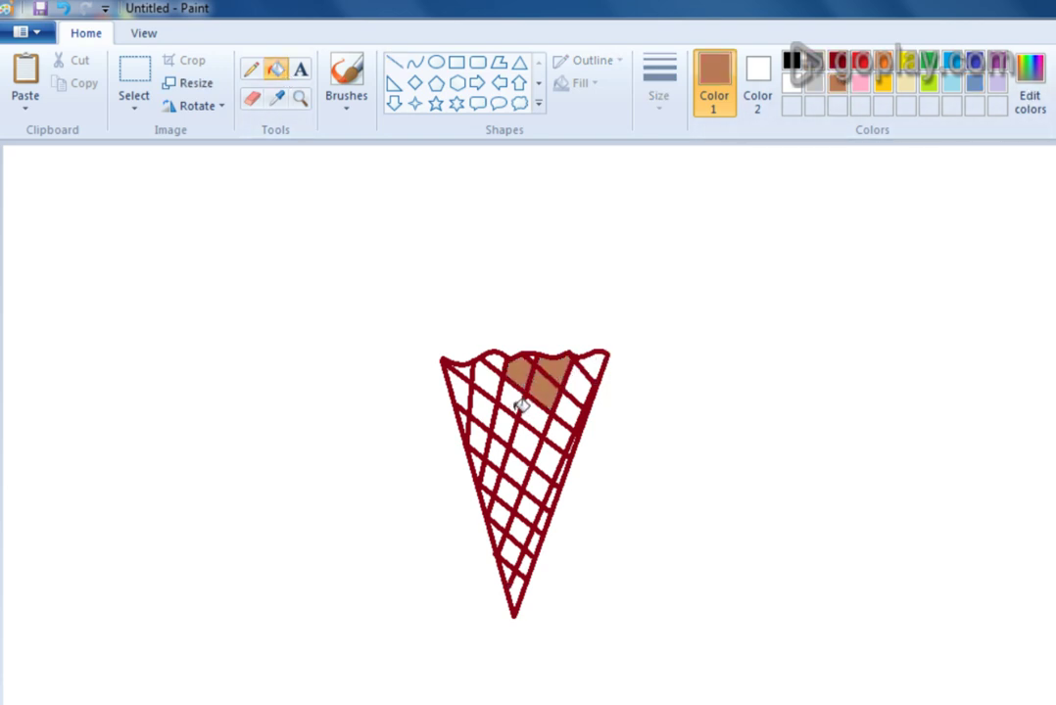
{"action": "left_click", "coordinate": [534, 421]}
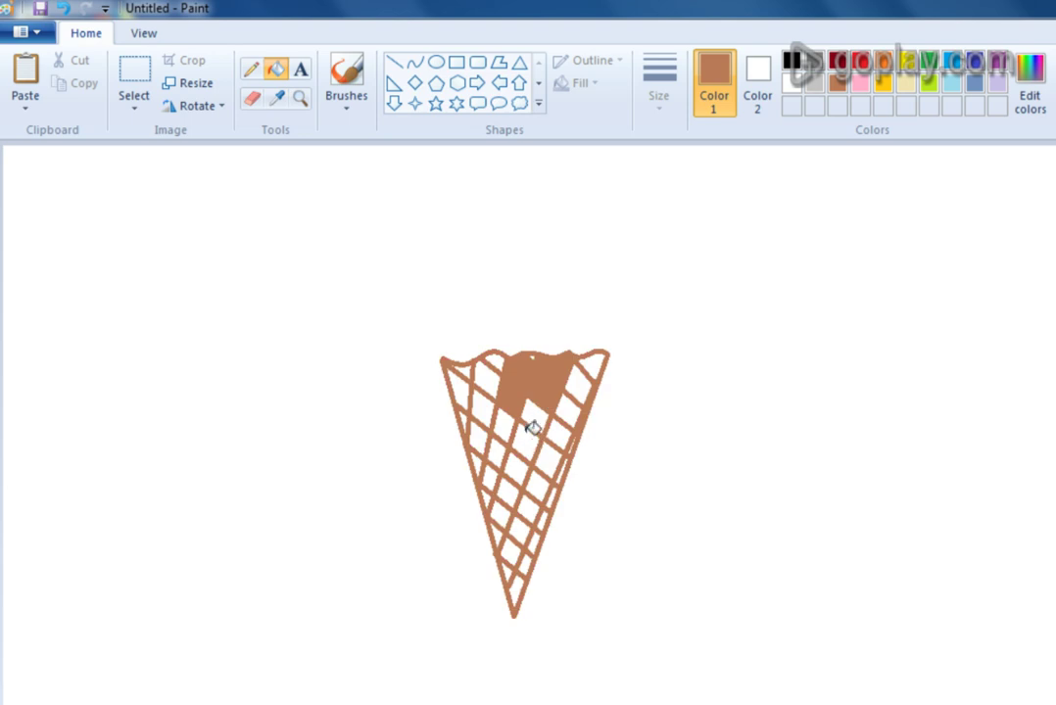
{"action": "key", "text": "ctrl+z"}
{"action": "left_click", "coordinate": [526, 436]}
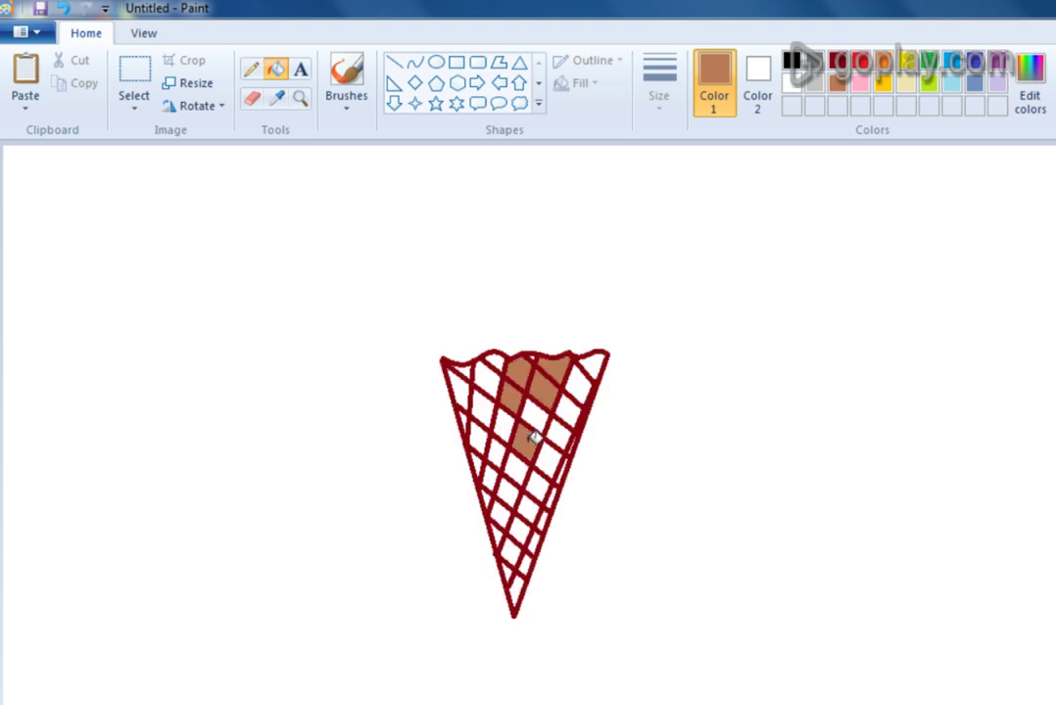
Fill the waffle cells along the cone's upper left and down through its middle with brown
{"action": "left_click", "coordinate": [490, 386]}
{"action": "left_click", "coordinate": [464, 387]}
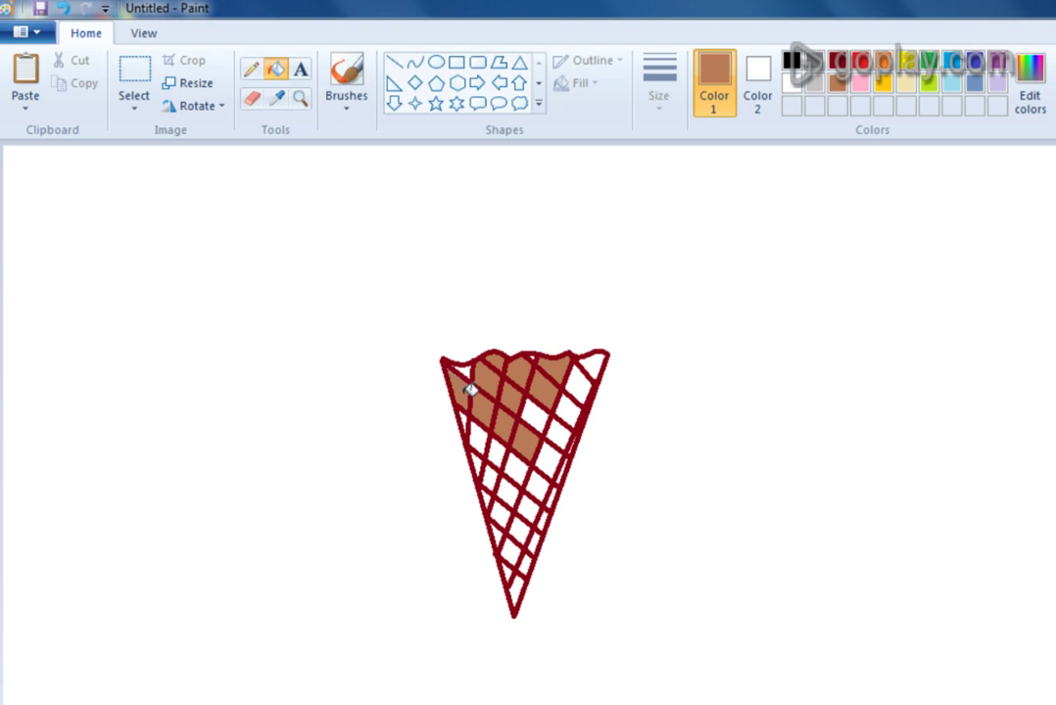
{"action": "left_click", "coordinate": [504, 455]}
{"action": "left_click", "coordinate": [538, 481]}
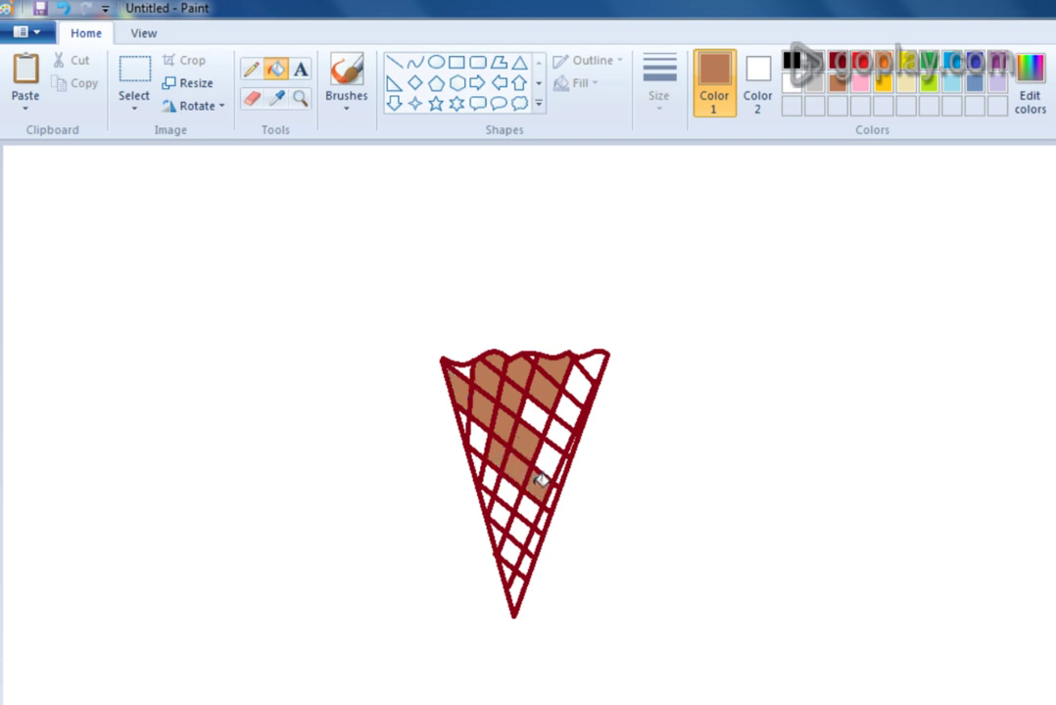
Fill the remaining cells on the cone's upper right and the small cells by its left side with brown
{"action": "left_click", "coordinate": [555, 437]}
{"action": "left_click", "coordinate": [540, 419]}
{"action": "left_click", "coordinate": [572, 402]}
{"action": "left_click", "coordinate": [576, 378]}
{"action": "left_click", "coordinate": [596, 362]}
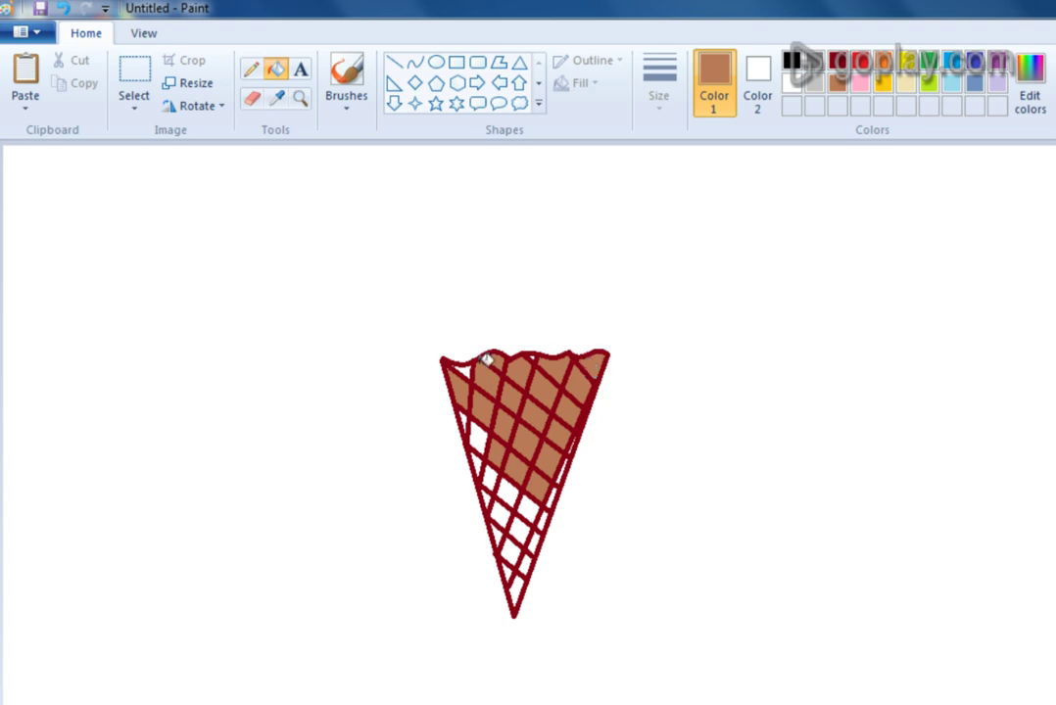
{"action": "left_click", "coordinate": [474, 437]}
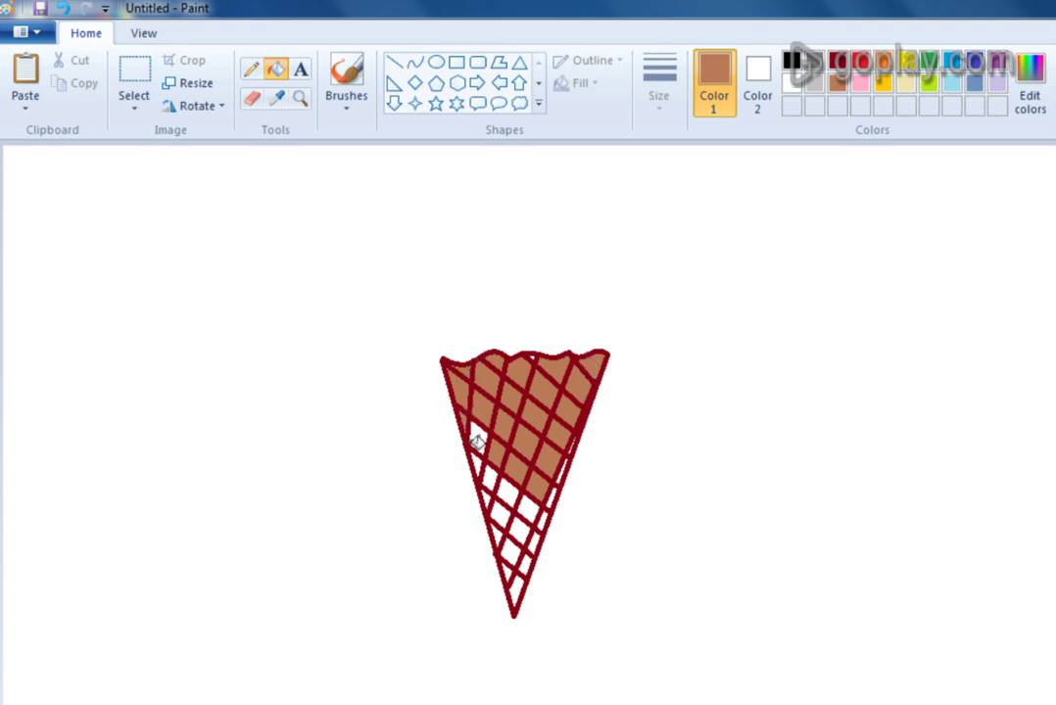
Fill the waffle cells in the cone's lower part with brown, undoing the fill that recolours the dark red outline
{"action": "left_click", "coordinate": [501, 492]}
{"action": "left_click", "coordinate": [514, 519]}
{"action": "left_click", "coordinate": [538, 510]}
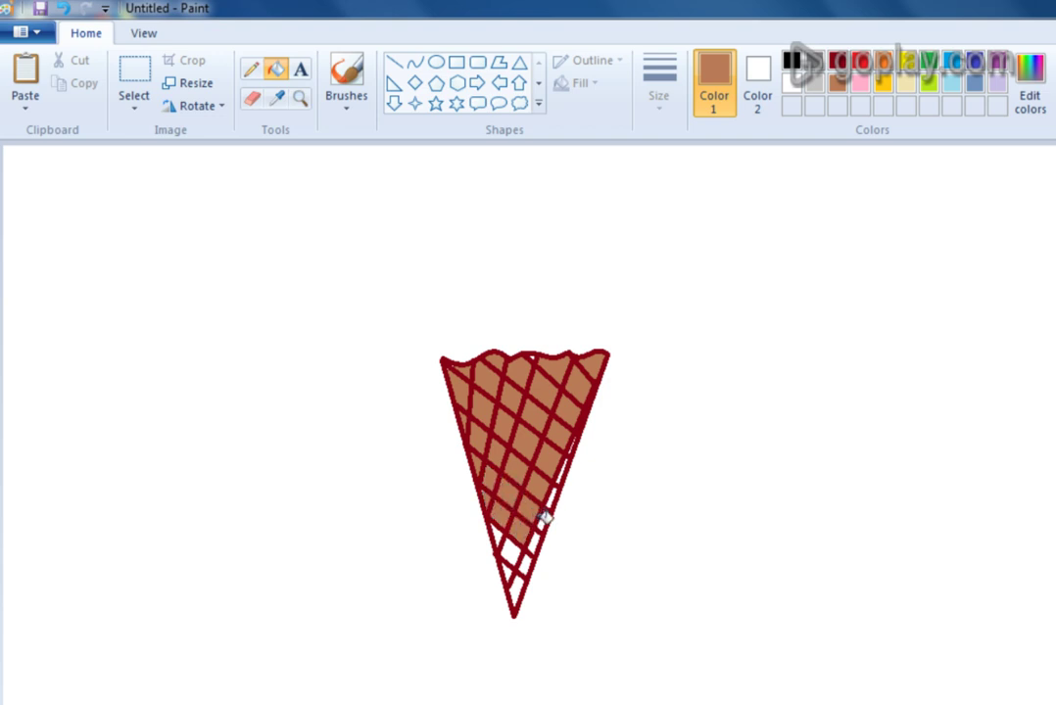
{"action": "left_click", "coordinate": [572, 449]}
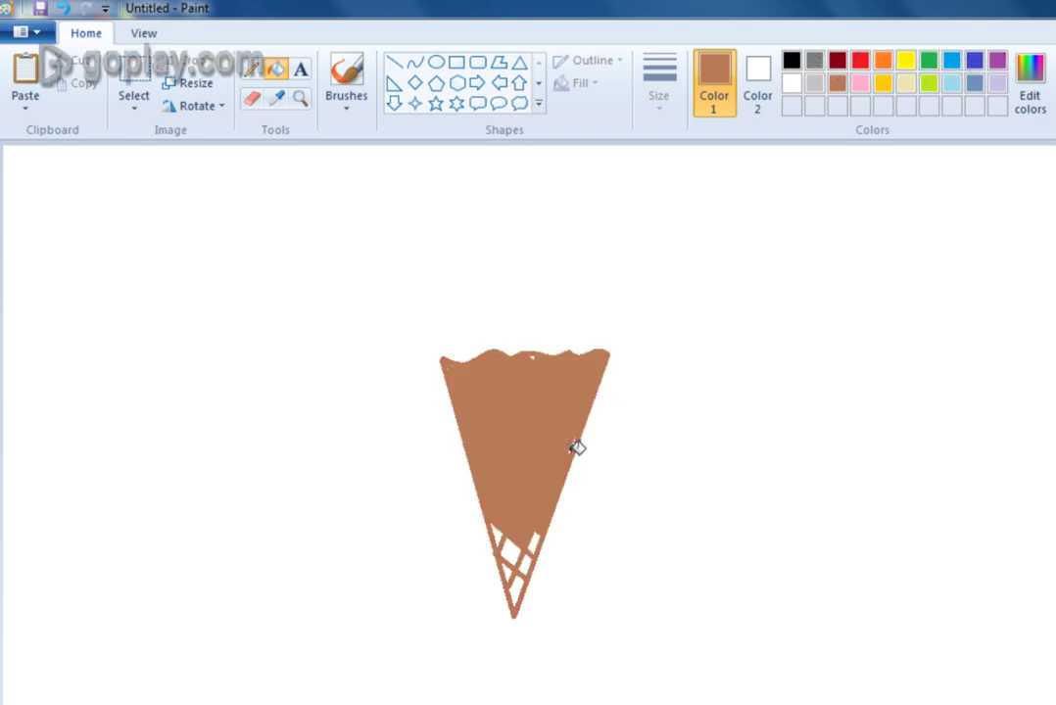
{"action": "key", "text": "ctrl+z"}
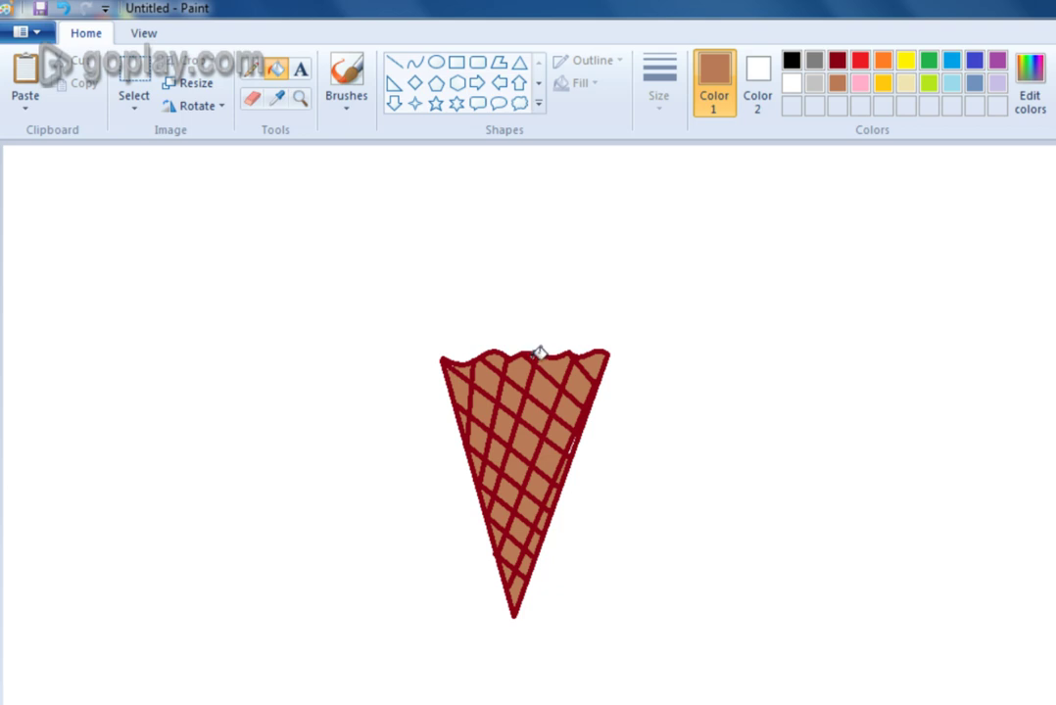
Draw a small dark red curve bulging outward from the cone's upper-left corner as the ice cream's left edge, undoing the oversized first attempt
{"action": "left_click", "coordinate": [415, 65]}
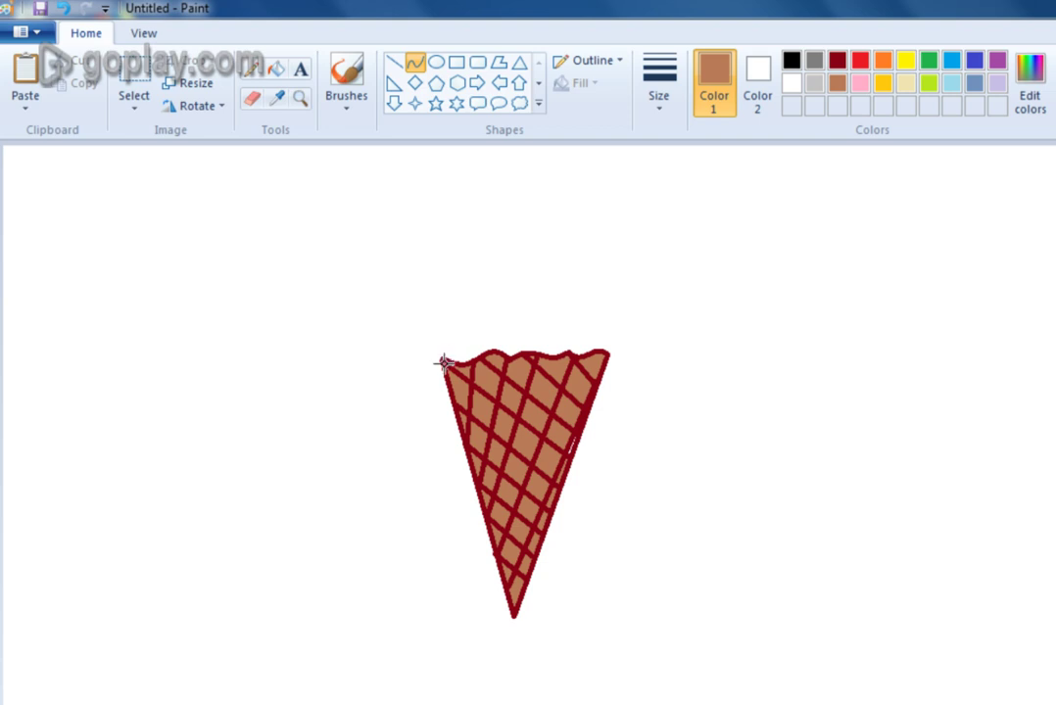
{"action": "left_click_drag", "start_coordinate": [441, 360], "coordinate": [382, 270]}
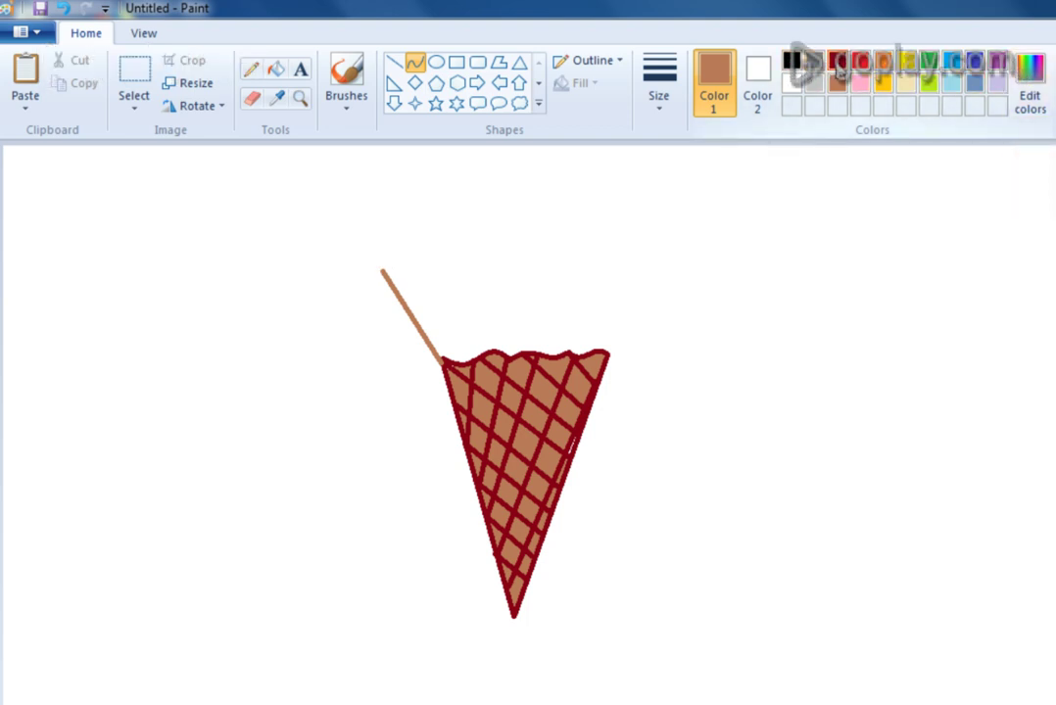
{"action": "left_click", "coordinate": [840, 61]}
{"action": "left_click_drag", "start_coordinate": [485, 342], "coordinate": [382, 328]}
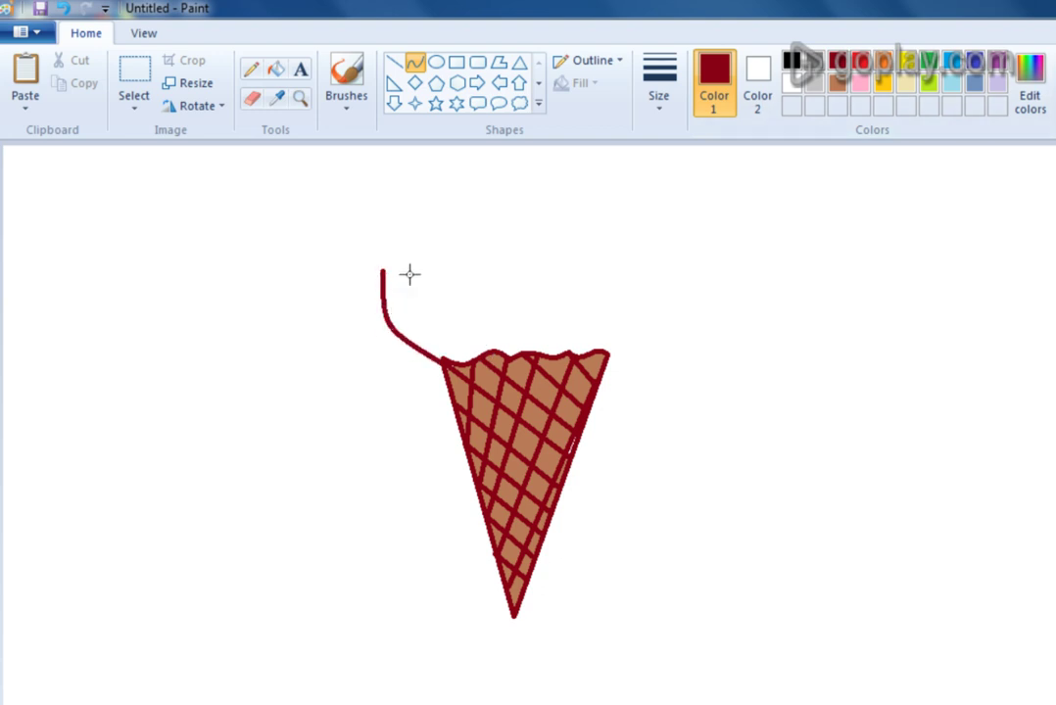
{"action": "left_click_drag", "start_coordinate": [412, 268], "coordinate": [404, 320]}
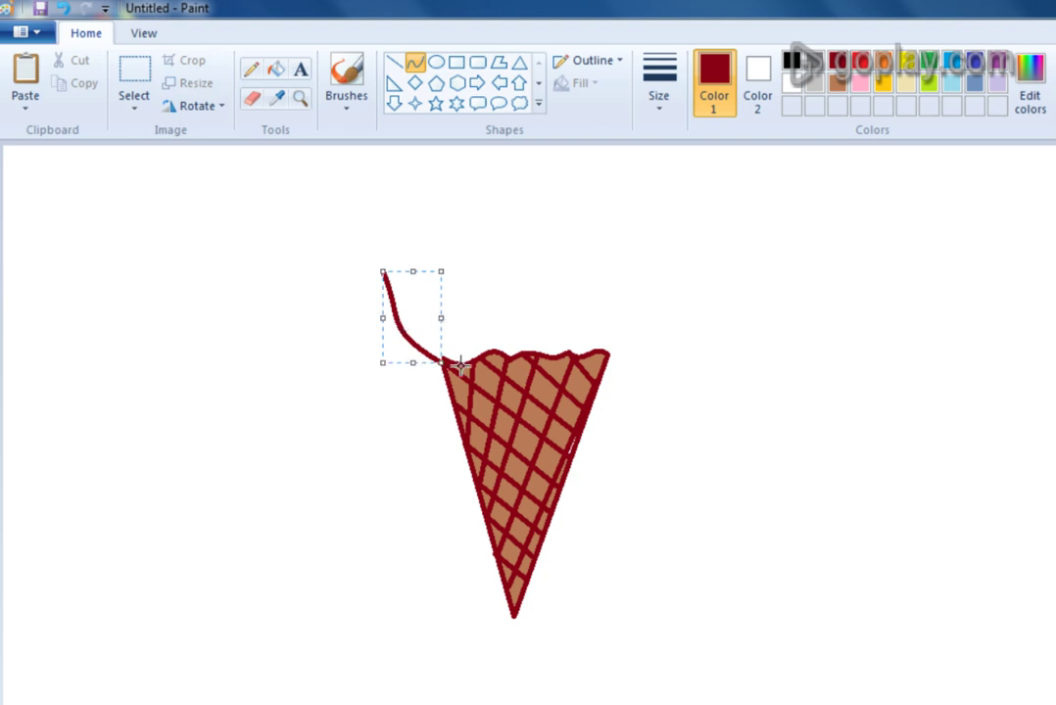
{"action": "key", "text": "ctrl+z"}
{"action": "mouse_move", "coordinate": [443, 361]}
{"action": "left_mouse_down"}
{"action": "mouse_move", "coordinate": [427, 297]}
{"action": "mouse_move", "coordinate": [402, 330]}
{"action": "mouse_move", "coordinate": [413, 329]}
{"action": "left_mouse_up"}
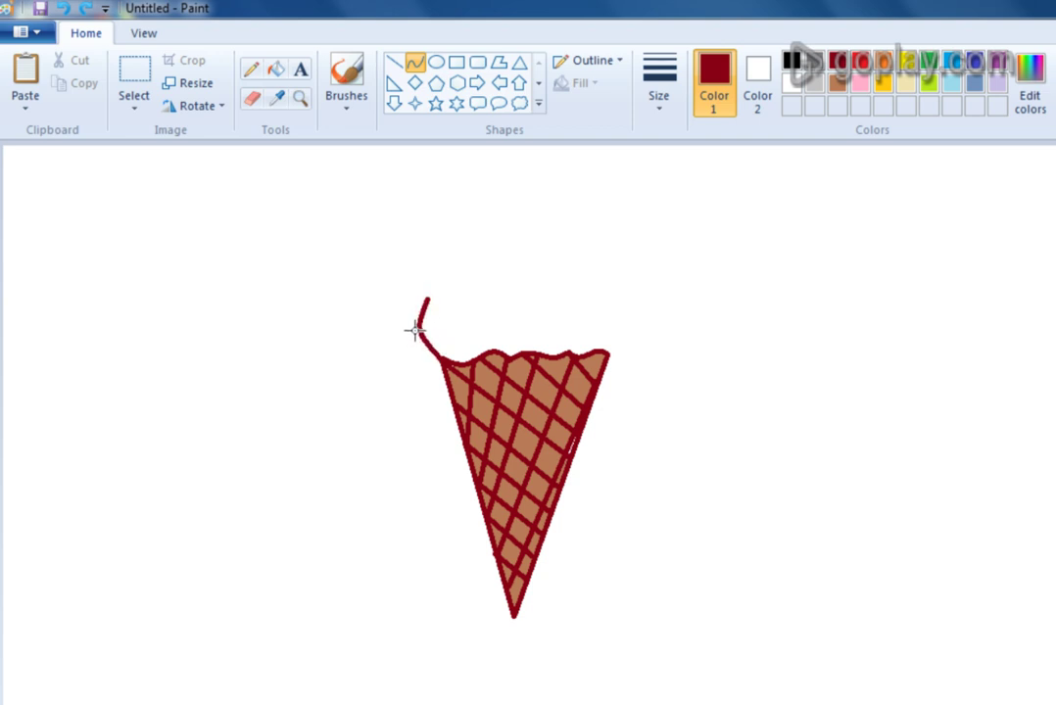
{"action": "left_click_drag", "start_coordinate": [421, 268], "coordinate": [398, 322]}
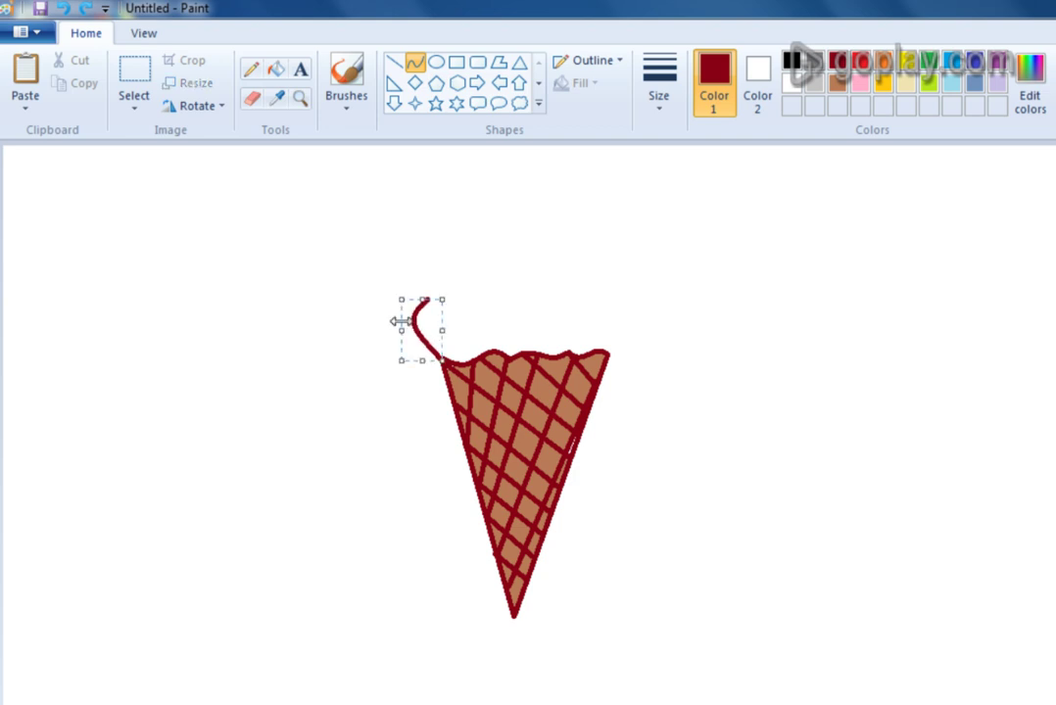
{"action": "left_click", "coordinate": [416, 63]}
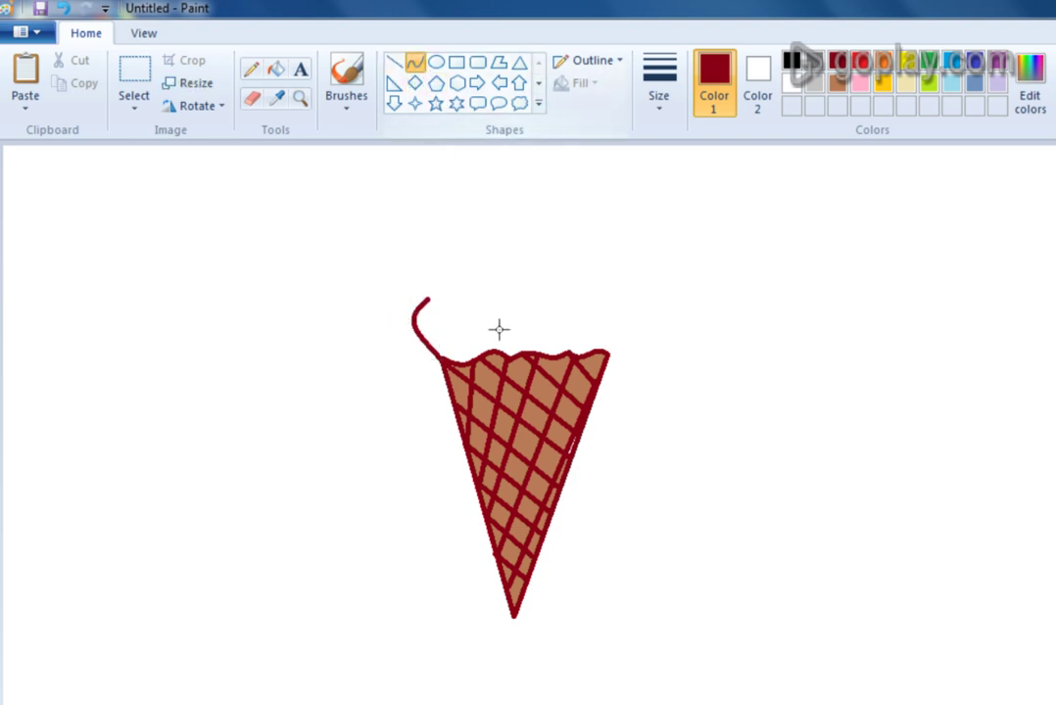
{"action": "left_click_drag", "start_coordinate": [428, 295], "coordinate": [603, 291]}
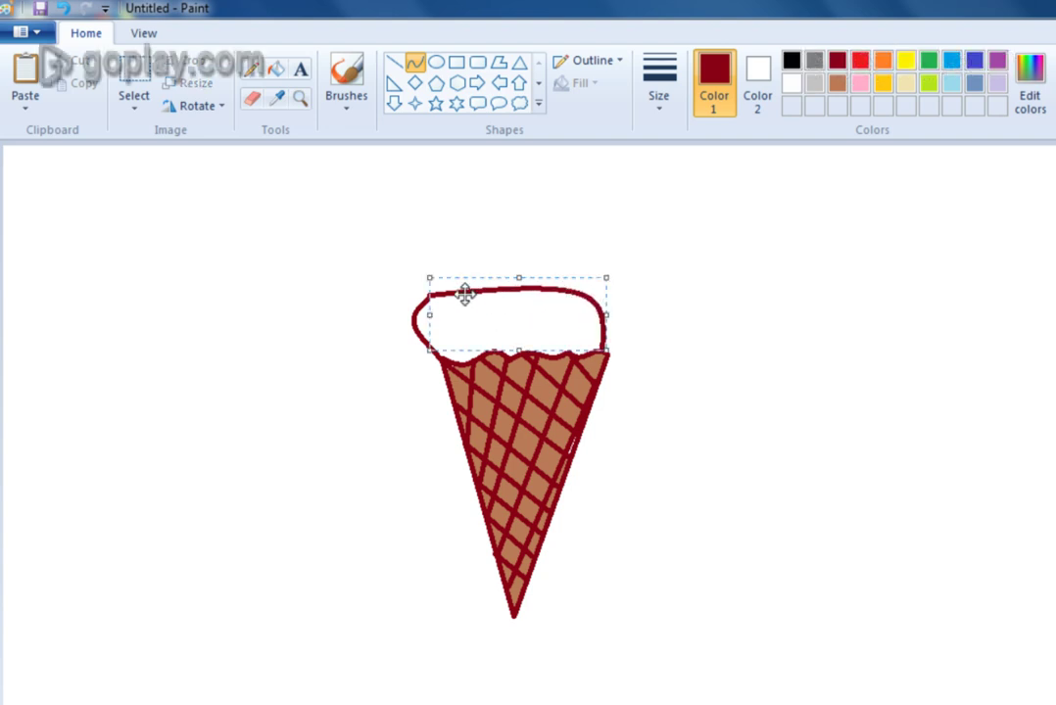
{"action": "key", "text": "ctrl+z"}
{"action": "mouse_move", "coordinate": [429, 296]}
{"action": "left_mouse_down"}
{"action": "mouse_move", "coordinate": [605, 330]}
{"action": "mouse_move", "coordinate": [606, 350]}
{"action": "left_mouse_up"}
{"action": "mouse_move", "coordinate": [538, 335]}
{"action": "left_mouse_down"}
{"action": "mouse_move", "coordinate": [521, 314]}
{"action": "mouse_move", "coordinate": [563, 267]}
{"action": "left_mouse_up"}
{"action": "left_click_drag", "start_coordinate": [501, 287], "coordinate": [558, 299]}
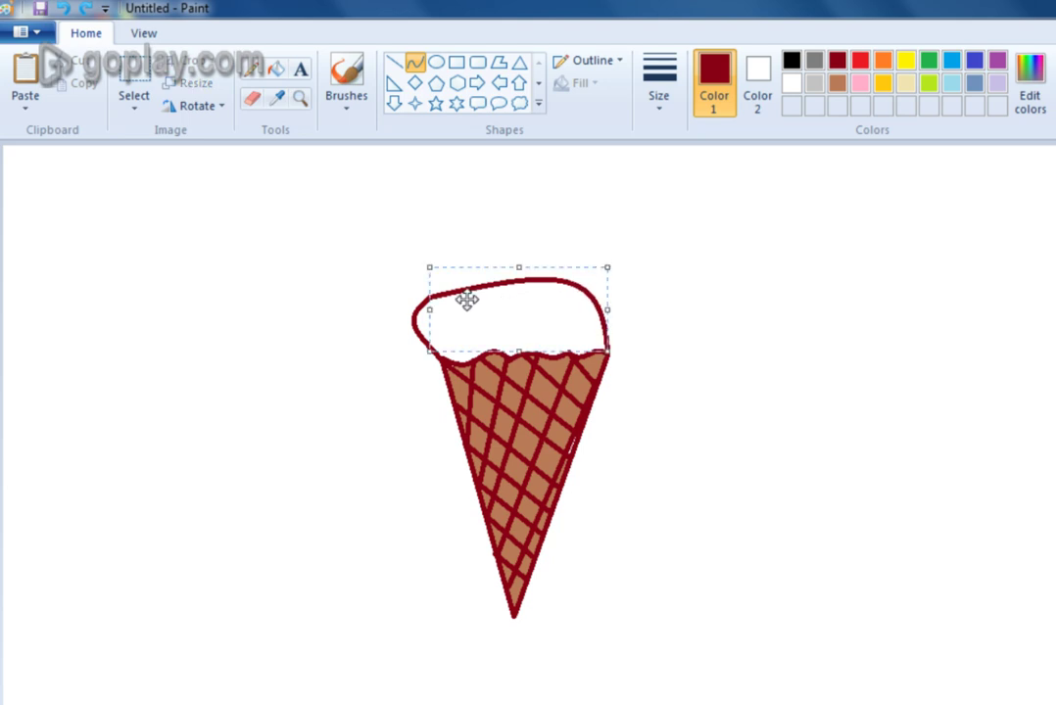
{"action": "key", "text": "ctrl+z"}
Draw the lowest layer's upper edge as an S-shaped curve from the left edge's upper end, folding back to the cone's upper-right corner
{"action": "left_click_drag", "start_coordinate": [429, 298], "coordinate": [608, 349]}
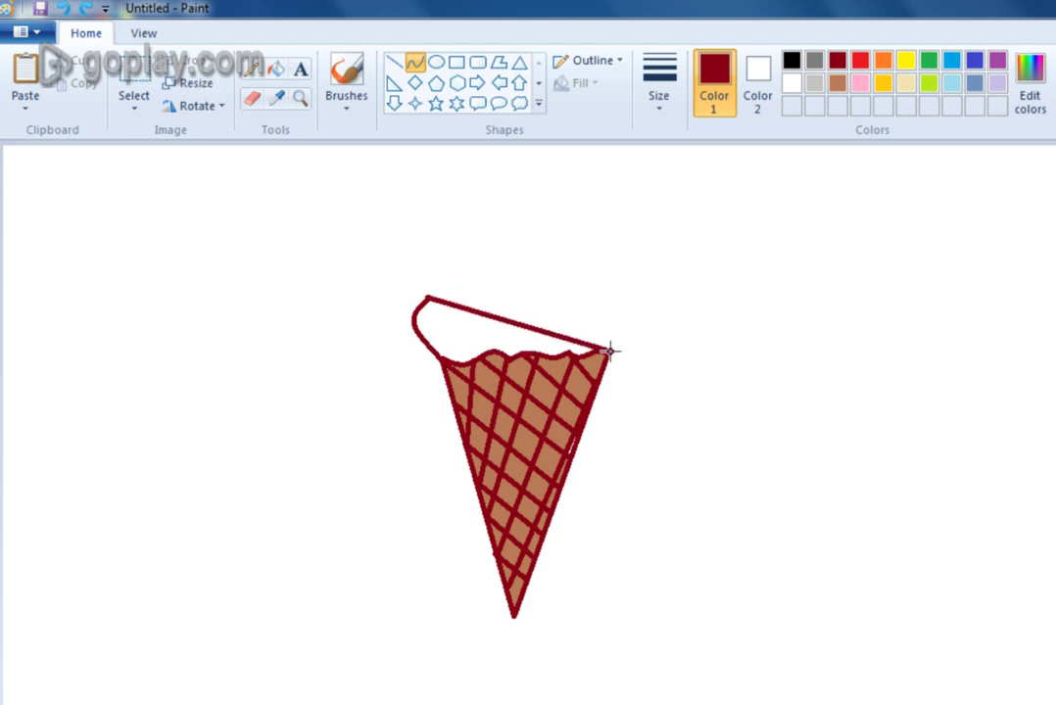
{"action": "left_click_drag", "start_coordinate": [478, 314], "coordinate": [597, 258]}
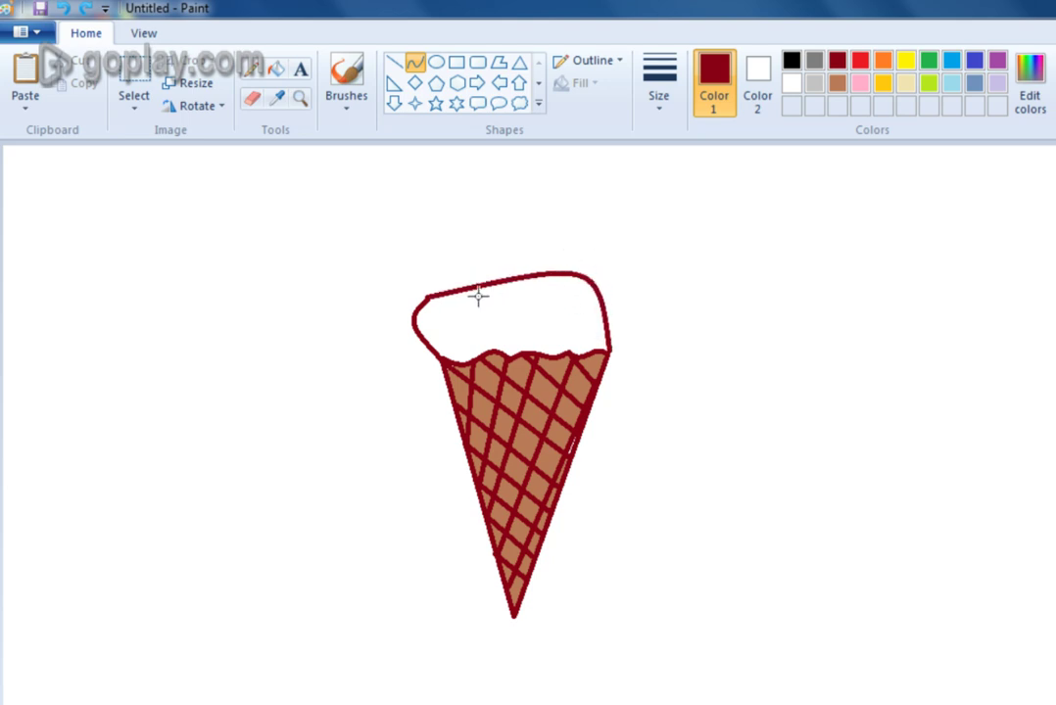
{"action": "left_click_drag", "start_coordinate": [509, 281], "coordinate": [370, 307]}
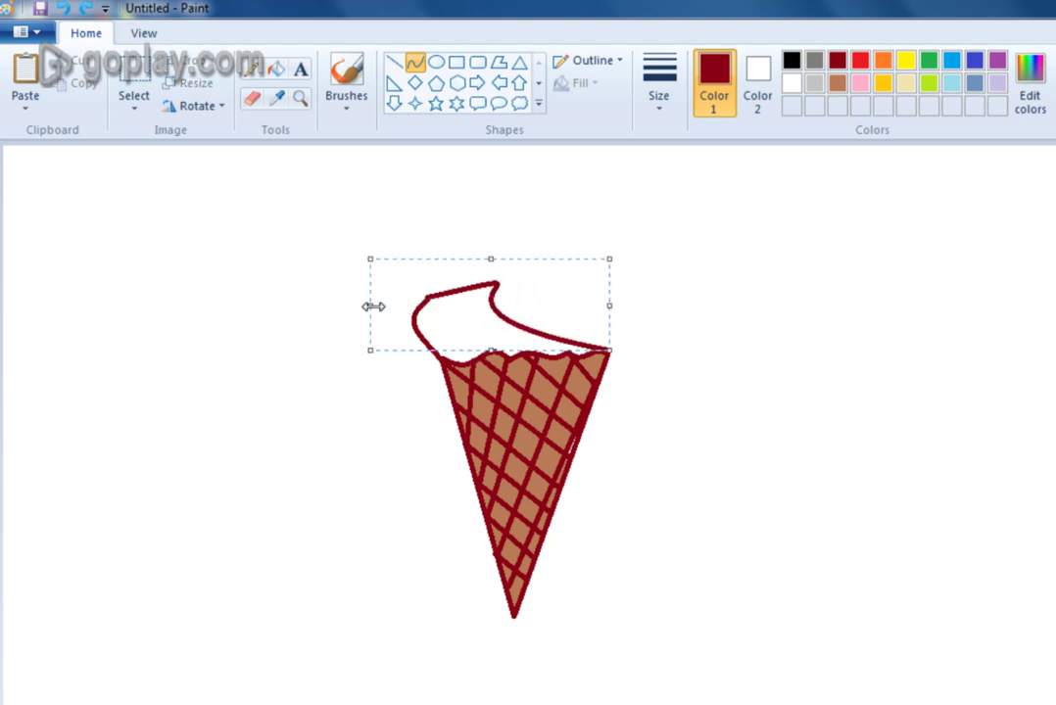
{"action": "left_click", "coordinate": [416, 62]}
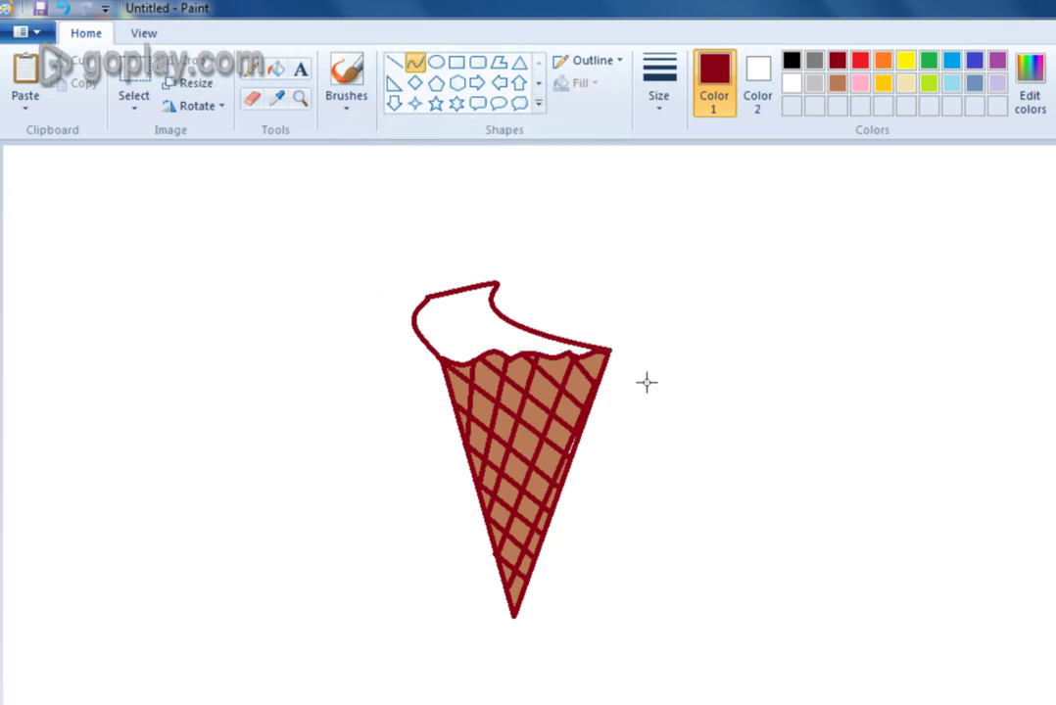
Draw a curve arching from the cone's upper-right corner up and over the lowest layer's fold as the middle layer's upper edge
{"action": "left_click_drag", "start_coordinate": [614, 345], "coordinate": [573, 283]}
{"action": "key", "text": "Escape"}
{"action": "left_click_drag", "start_coordinate": [607, 349], "coordinate": [488, 250]}
{"action": "left_click_drag", "start_coordinate": [549, 295], "coordinate": [559, 255]}
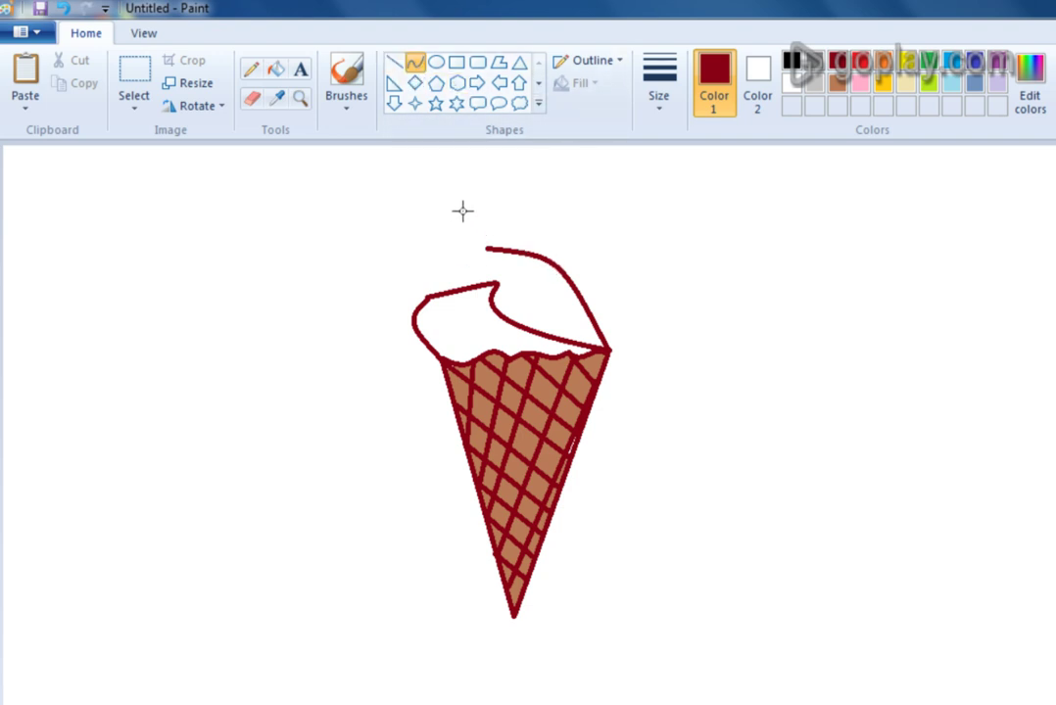
{"action": "mouse_move", "coordinate": [463, 208]}
{"action": "left_mouse_down"}
{"action": "mouse_move", "coordinate": [412, 269]}
{"action": "mouse_move", "coordinate": [419, 299]}
{"action": "mouse_move", "coordinate": [410, 259]}
{"action": "mouse_move", "coordinate": [394, 256]}
{"action": "left_mouse_up"}
{"action": "left_click_drag", "start_coordinate": [465, 208], "coordinate": [411, 269]}
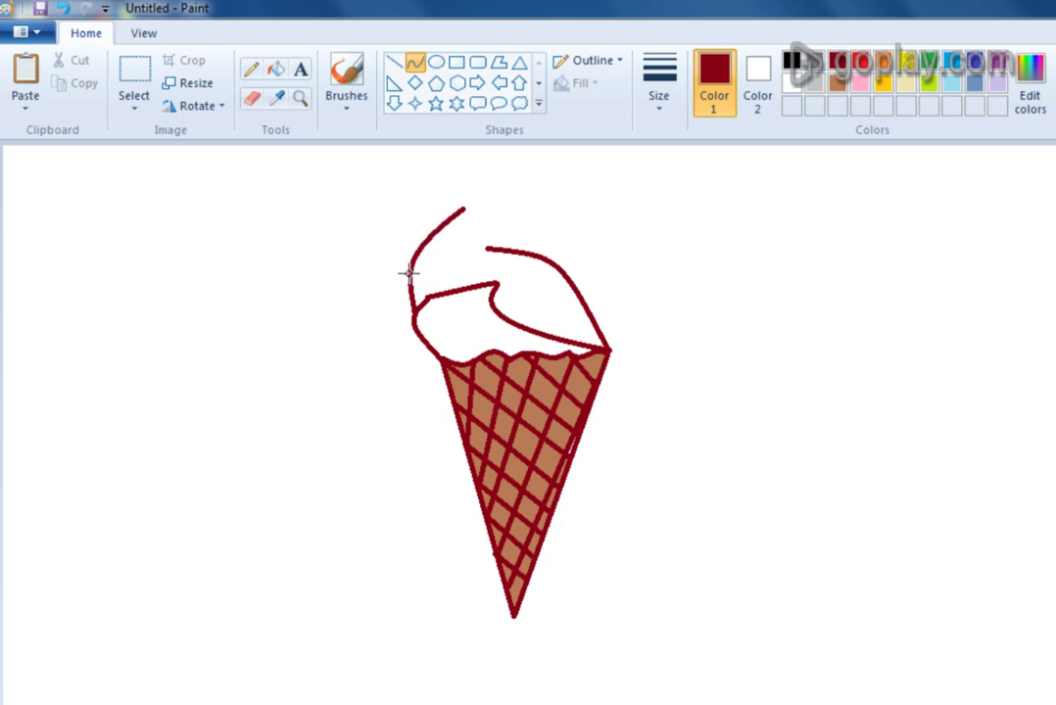
{"action": "key", "text": "ctrl+z"}
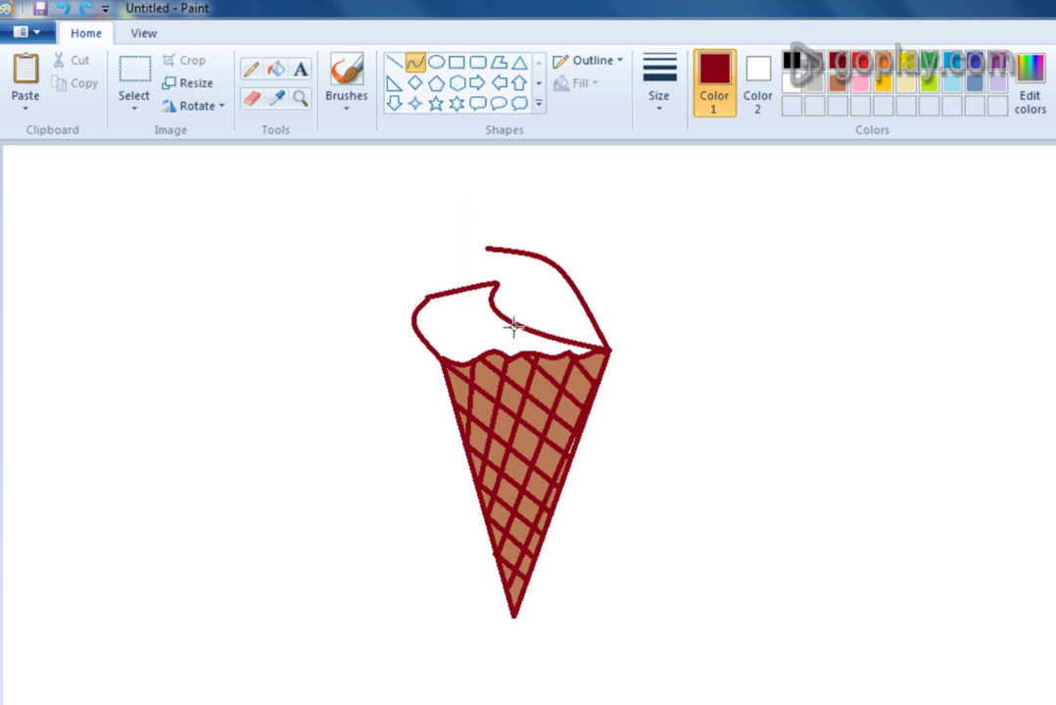
{"action": "left_click_drag", "start_coordinate": [426, 293], "coordinate": [448, 257]}
{"action": "key", "text": "ctrl+z"}
Draw the middle layer's outward-curved left edge and join its upper end to the arch with a short curve
{"action": "mouse_move", "coordinate": [429, 296]}
{"action": "left_mouse_down"}
{"action": "mouse_move", "coordinate": [424, 255]}
{"action": "mouse_move", "coordinate": [464, 228]}
{"action": "left_mouse_up"}
{"action": "mouse_move", "coordinate": [460, 235]}
{"action": "left_mouse_down"}
{"action": "mouse_move", "coordinate": [434, 266]}
{"action": "mouse_move", "coordinate": [423, 263]}
{"action": "left_mouse_up"}
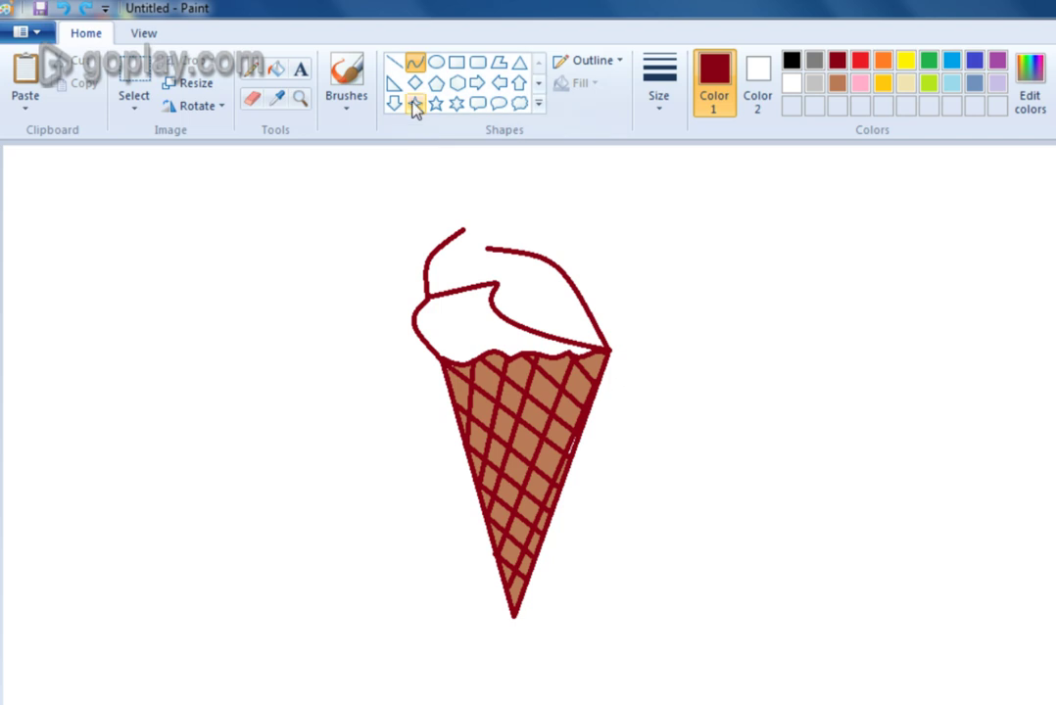
{"action": "mouse_move", "coordinate": [466, 229]}
{"action": "left_mouse_down"}
{"action": "mouse_move", "coordinate": [486, 246]}
{"action": "mouse_move", "coordinate": [468, 248]}
{"action": "left_mouse_up"}
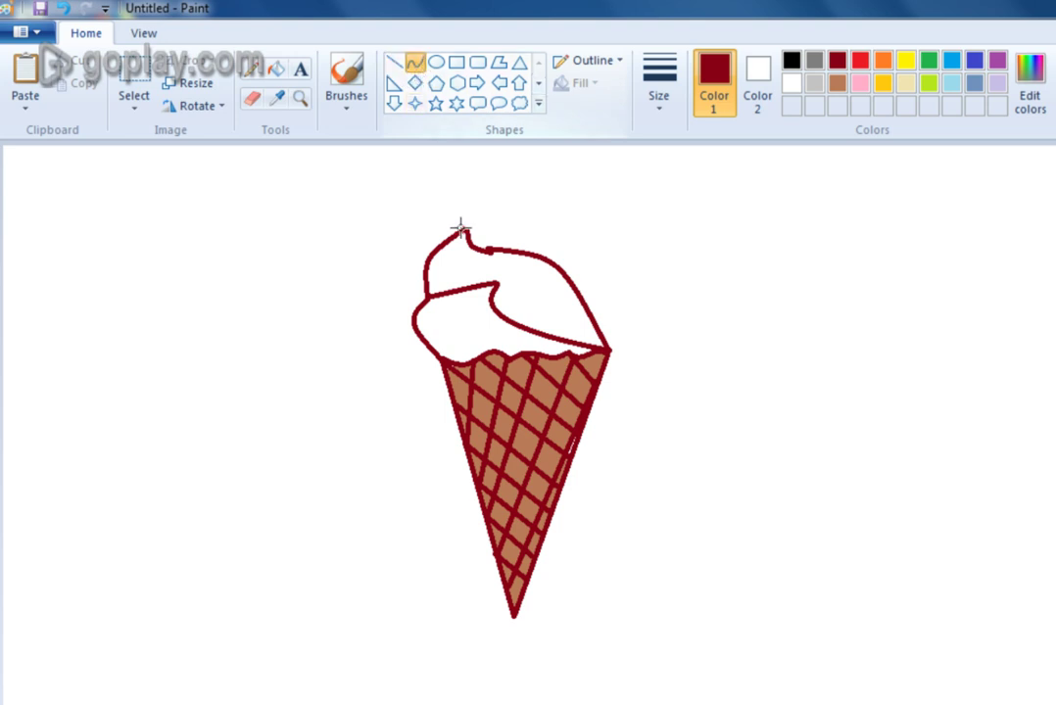
Outline the top layer with curves rising to a pointed peak, sweeping down and bulging outward on the right to the cone's upper-right corner
{"action": "mouse_move", "coordinate": [466, 229]}
{"action": "left_mouse_down"}
{"action": "mouse_move", "coordinate": [478, 212]}
{"action": "mouse_move", "coordinate": [543, 186]}
{"action": "mouse_move", "coordinate": [482, 201]}
{"action": "mouse_move", "coordinate": [477, 188]}
{"action": "left_mouse_up"}
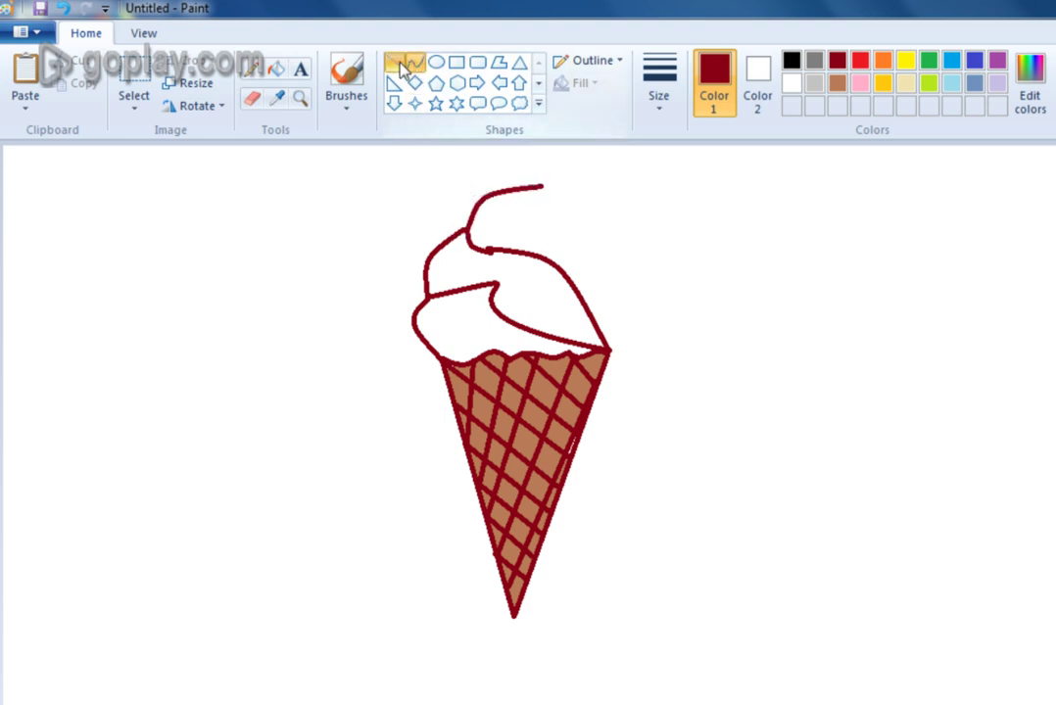
{"action": "mouse_move", "coordinate": [544, 183]}
{"action": "left_mouse_down"}
{"action": "mouse_move", "coordinate": [552, 213]}
{"action": "mouse_move", "coordinate": [587, 250]}
{"action": "mouse_move", "coordinate": [549, 225]}
{"action": "left_mouse_up"}
{"action": "left_click", "coordinate": [418, 63]}
{"action": "left_click_drag", "start_coordinate": [587, 250], "coordinate": [608, 343]}
{"action": "mouse_move", "coordinate": [603, 297]}
{"action": "left_mouse_down"}
{"action": "mouse_move", "coordinate": [632, 276]}
{"action": "mouse_move", "coordinate": [628, 263]}
{"action": "mouse_move", "coordinate": [603, 278]}
{"action": "mouse_move", "coordinate": [610, 341]}
{"action": "left_mouse_up"}
{"action": "key", "text": "ctrl+z"}
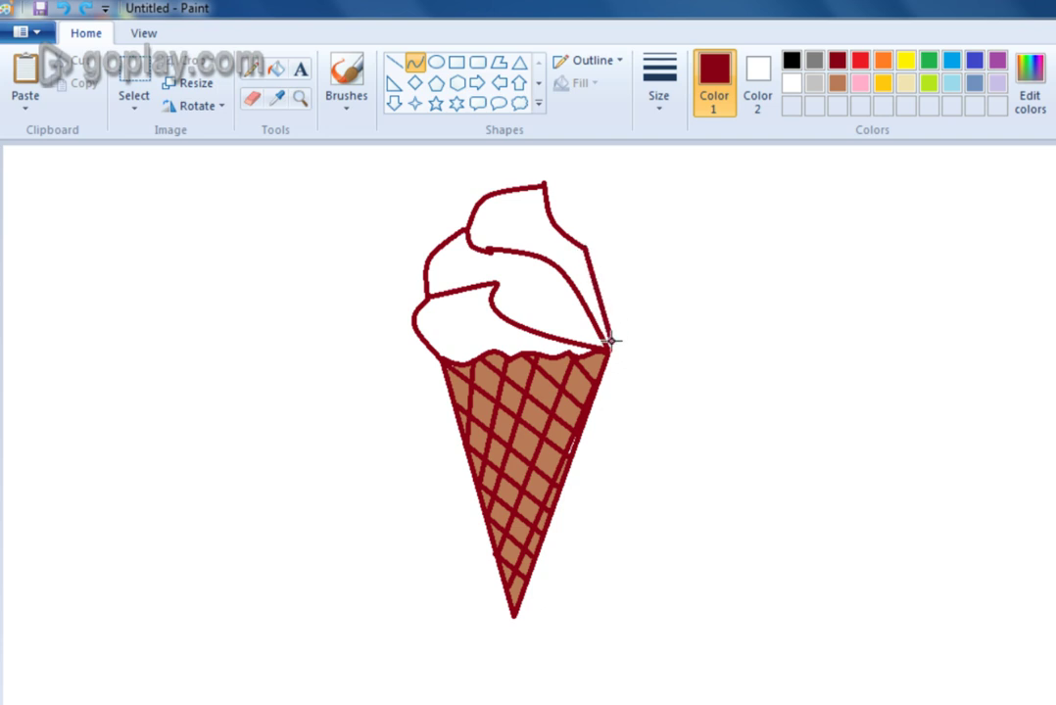
{"action": "mouse_move", "coordinate": [617, 264]}
{"action": "left_mouse_down"}
{"action": "mouse_move", "coordinate": [643, 257]}
{"action": "mouse_move", "coordinate": [633, 266]}
{"action": "left_mouse_up"}
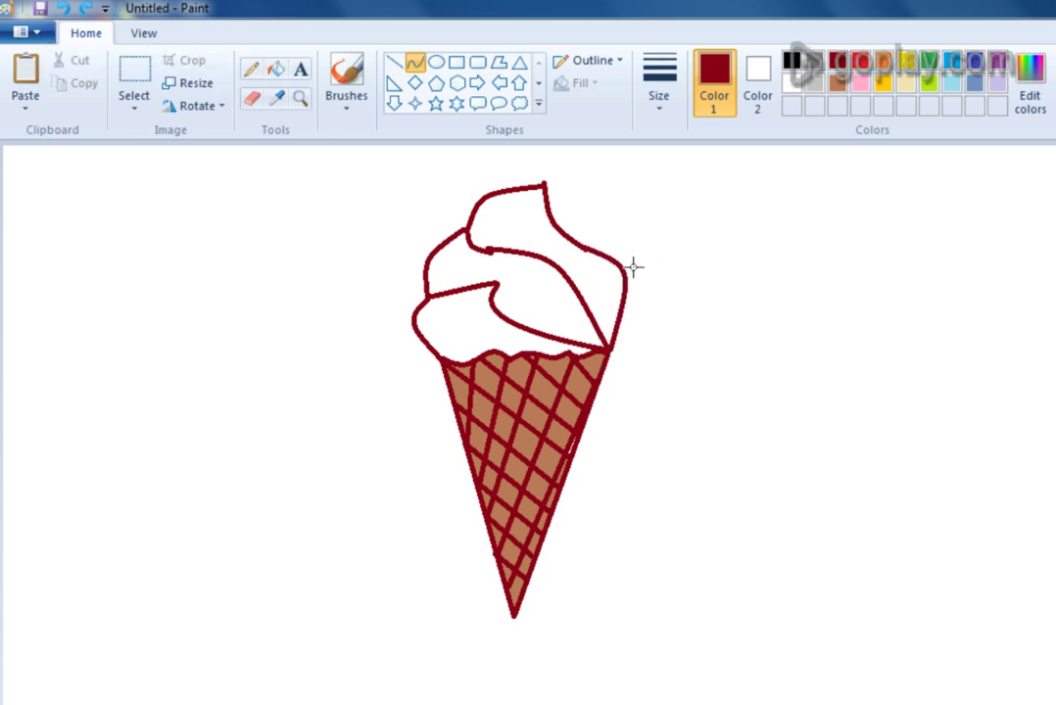
Fill the lowest ice cream layer with a custom pinkish red of red 255, green 28 and blue 90
{"action": "left_click", "coordinate": [277, 71]}
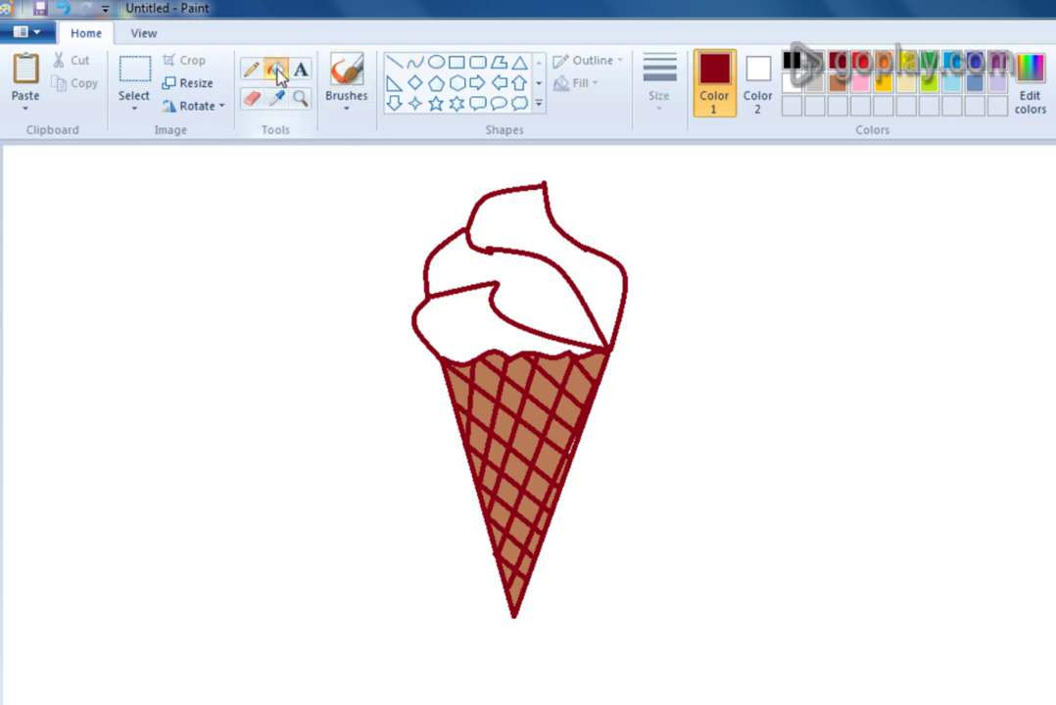
{"action": "left_click", "coordinate": [999, 66]}
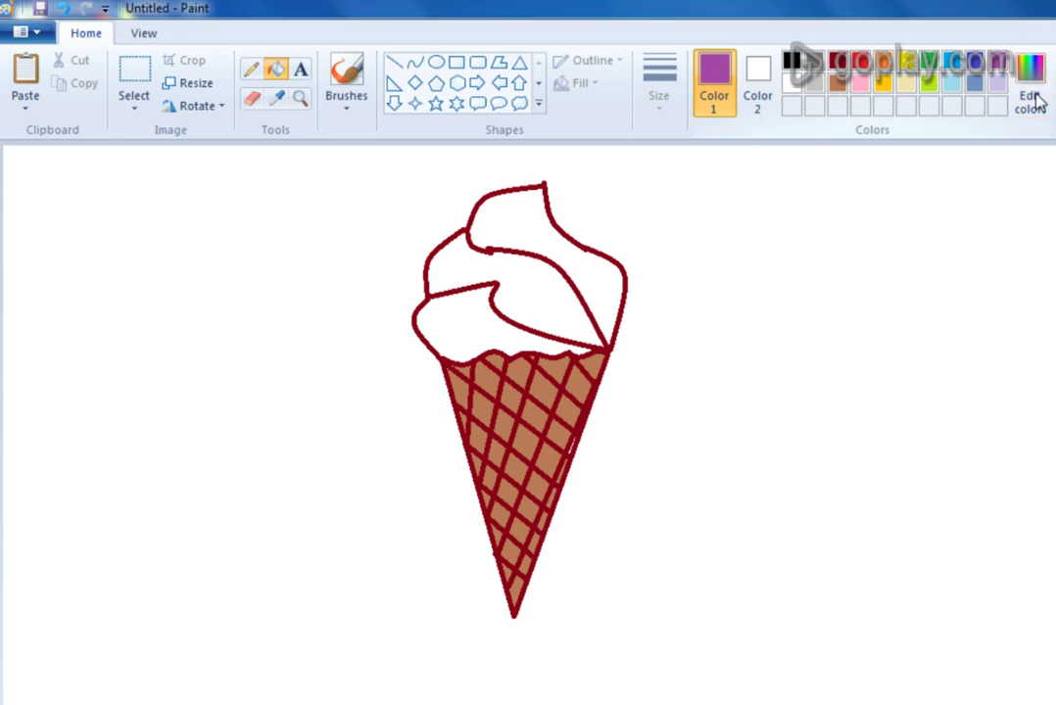
{"action": "left_click", "coordinate": [1029, 99]}
{"action": "left_click", "coordinate": [884, 305]}
{"action": "left_click", "coordinate": [878, 264]}
{"action": "left_click", "coordinate": [919, 332]}
{"action": "left_click", "coordinate": [871, 251]}
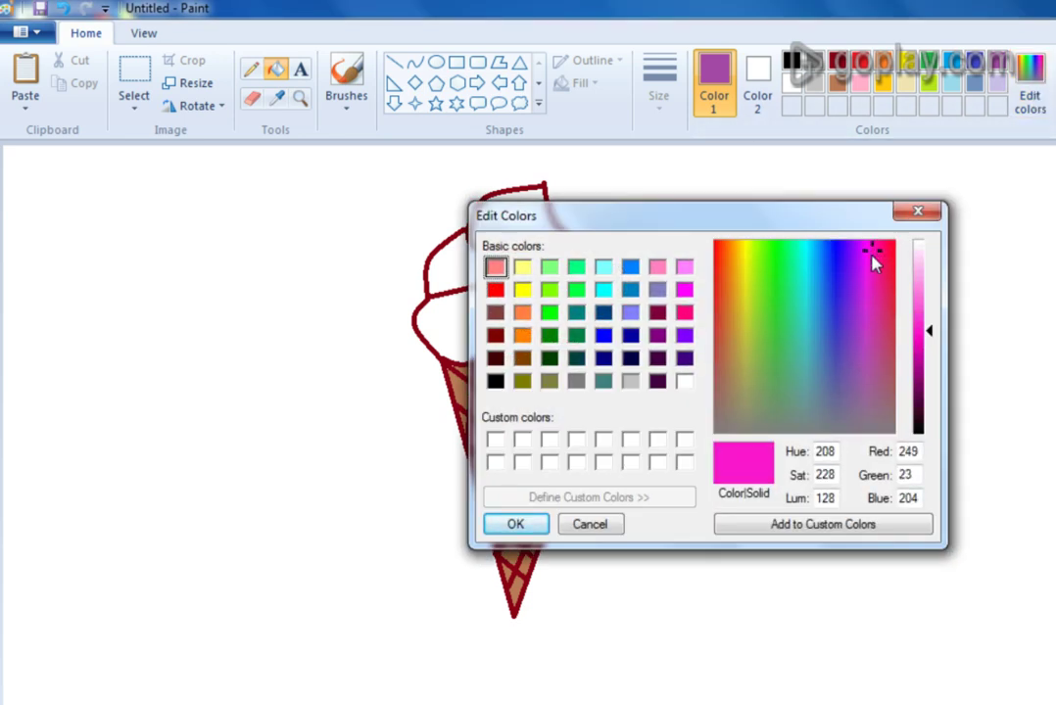
{"action": "left_click_drag", "start_coordinate": [873, 268], "coordinate": [889, 245]}
{"action": "left_click", "coordinate": [893, 270]}
{"action": "left_click_drag", "start_coordinate": [922, 335], "coordinate": [925, 332]}
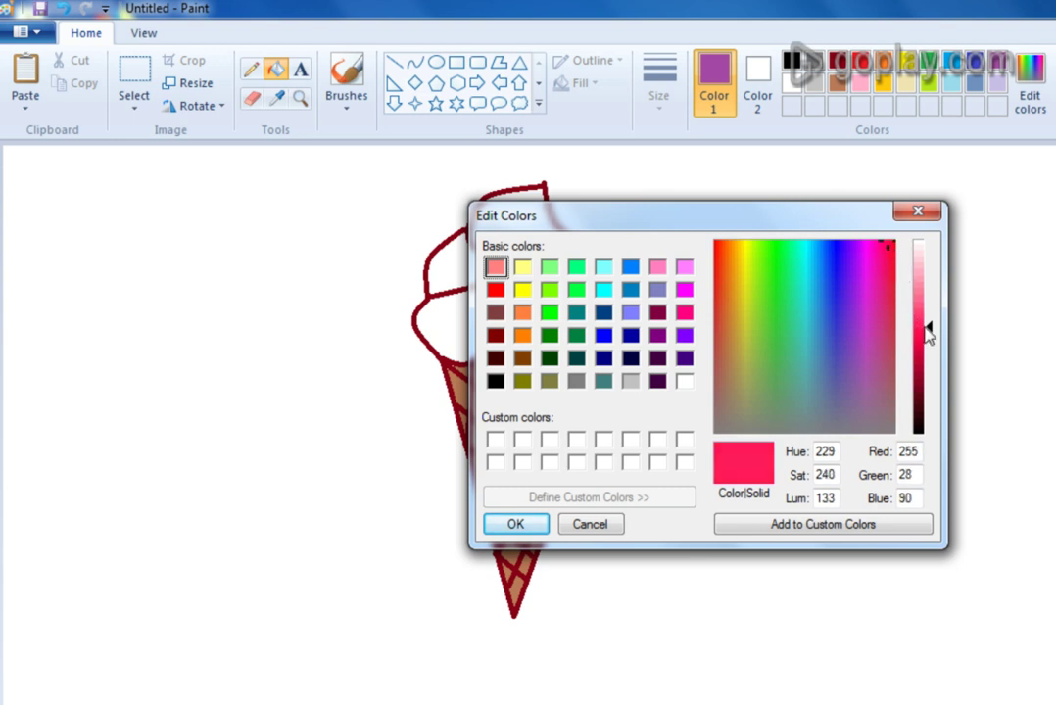
{"action": "left_click", "coordinate": [529, 522]}
{"action": "left_click", "coordinate": [483, 324]}
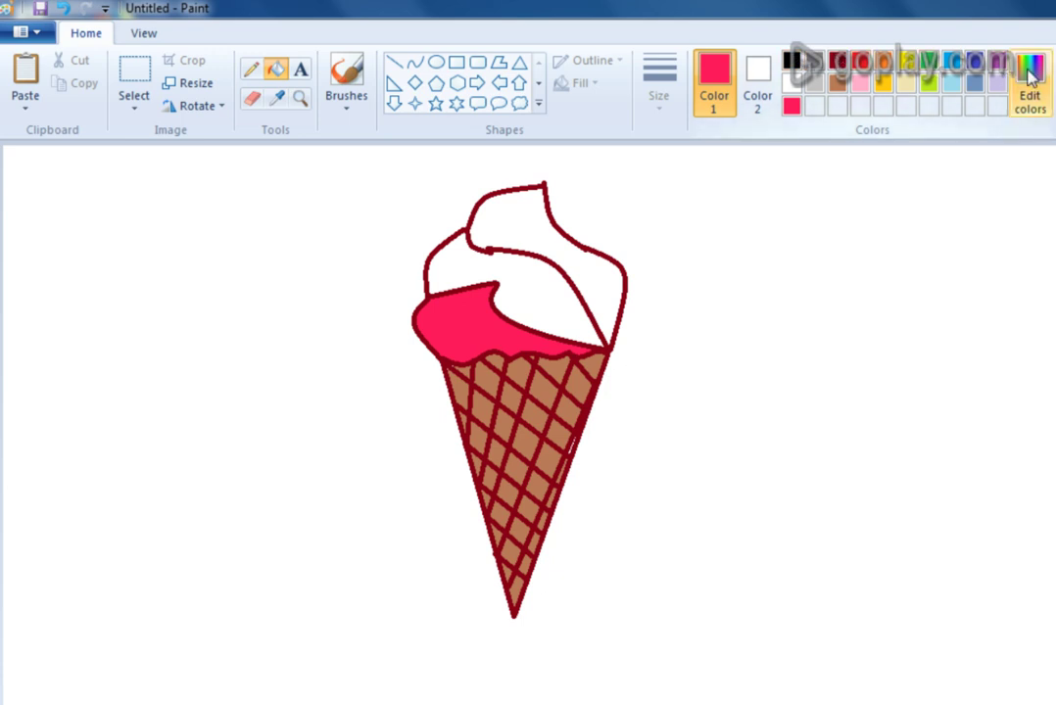
Fill the middle ice cream layer with lime and the top layer with magenta of red 255, green 0 and blue 255
{"action": "left_click", "coordinate": [930, 86]}
{"action": "left_click", "coordinate": [521, 276]}
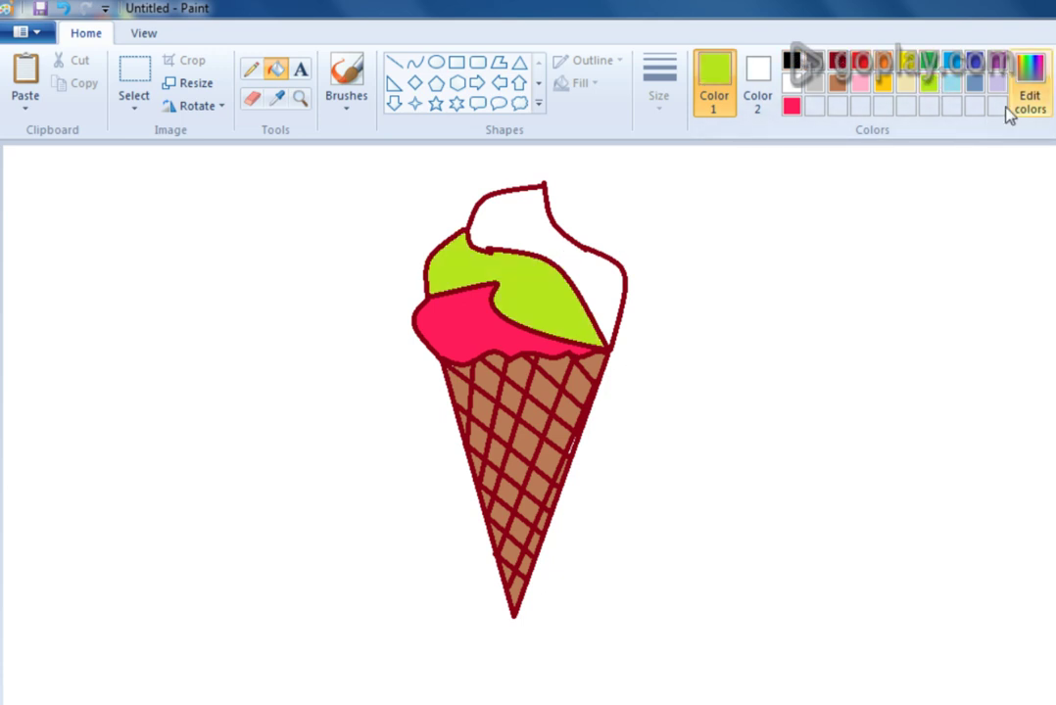
{"action": "left_click", "coordinate": [1029, 91]}
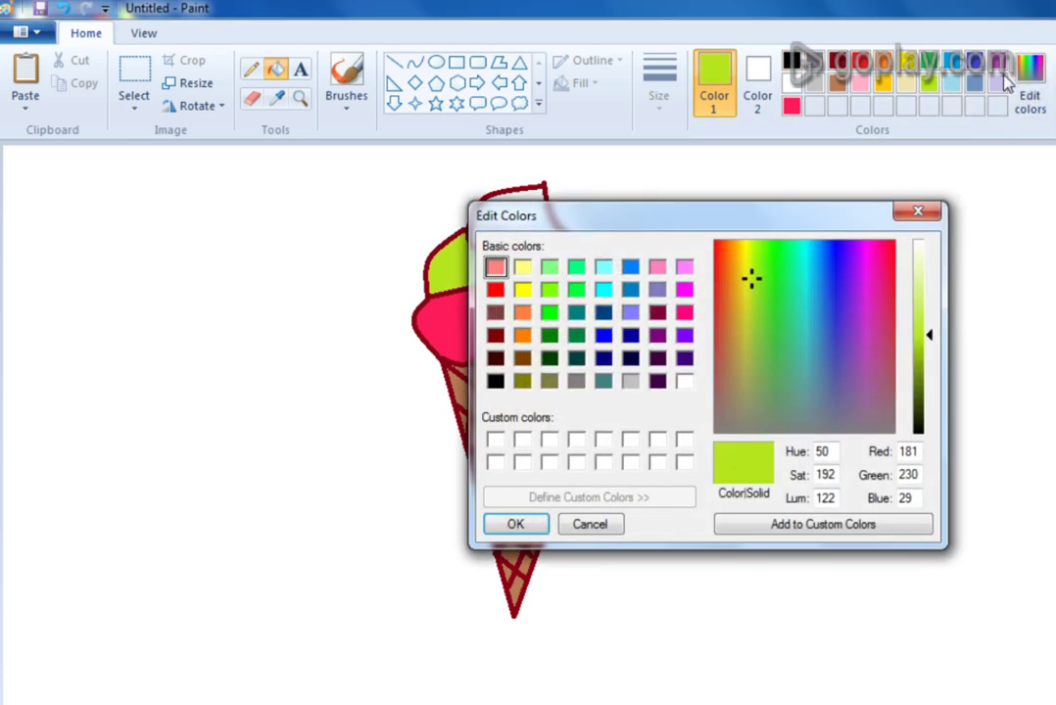
{"action": "left_click", "coordinate": [889, 284]}
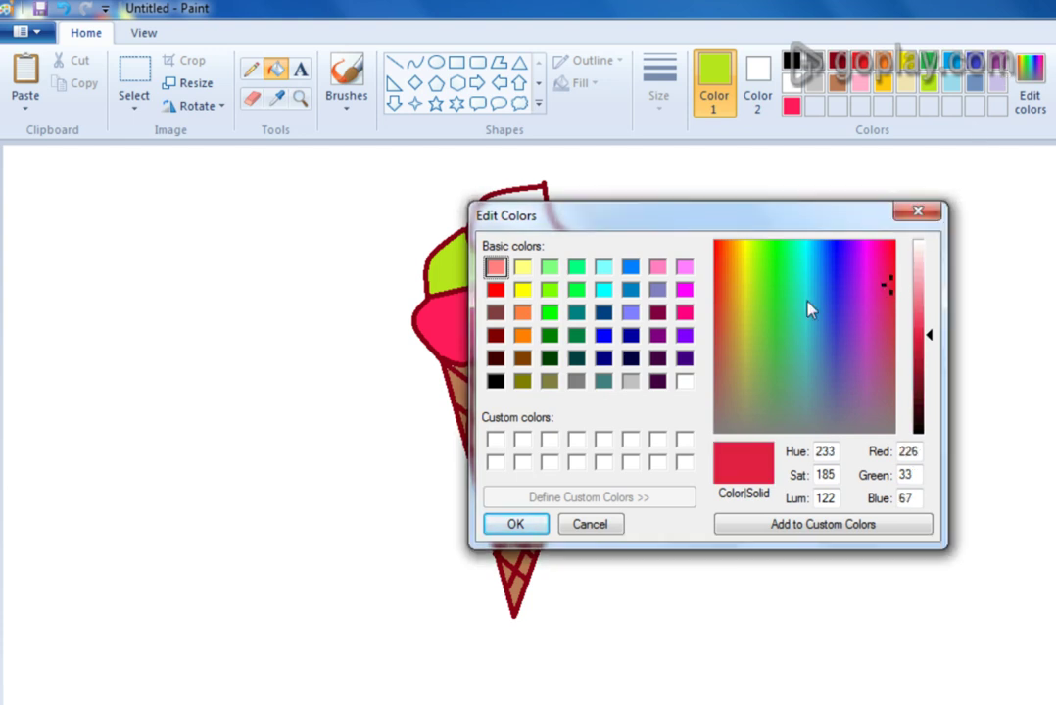
{"action": "left_click", "coordinate": [684, 311]}
{"action": "left_click", "coordinate": [684, 290]}
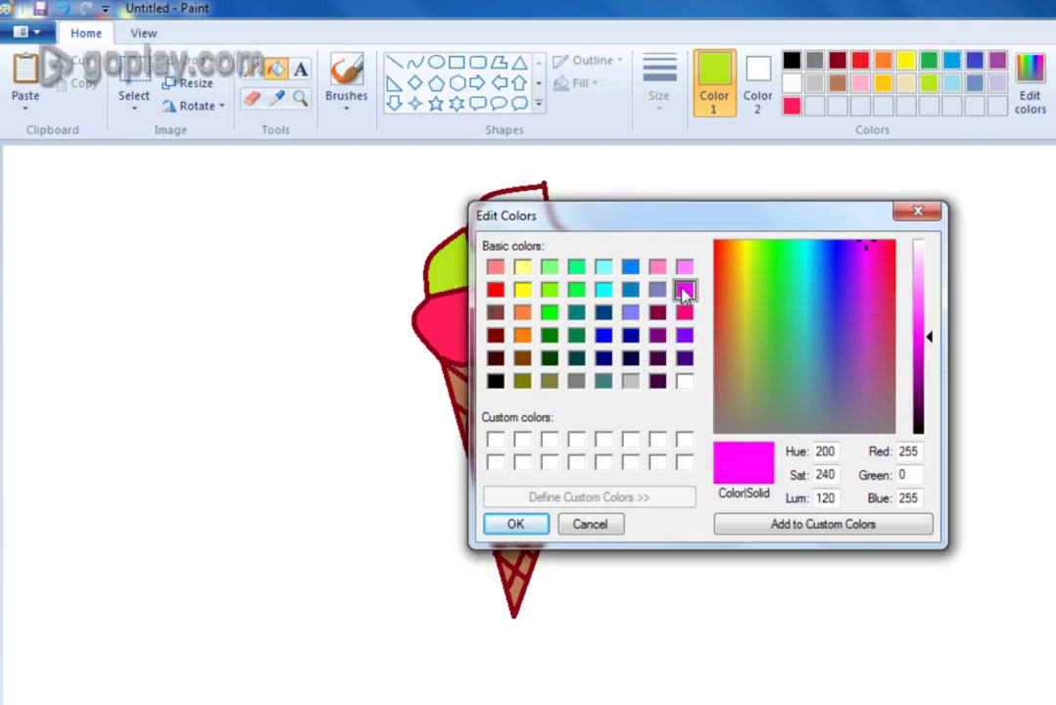
{"action": "left_click", "coordinate": [539, 527]}
{"action": "left_click", "coordinate": [549, 244]}
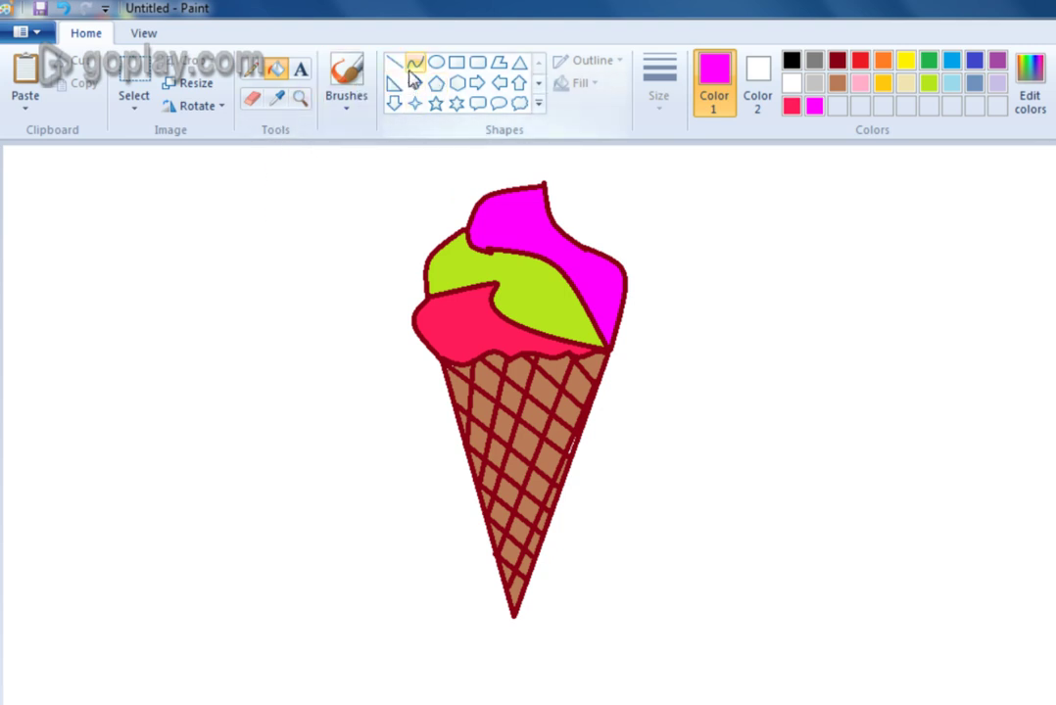
Paint small white slanted sprinkles across all three ice cream layers with a brush
{"action": "left_click", "coordinate": [348, 99]}
{"action": "left_click", "coordinate": [432, 143]}
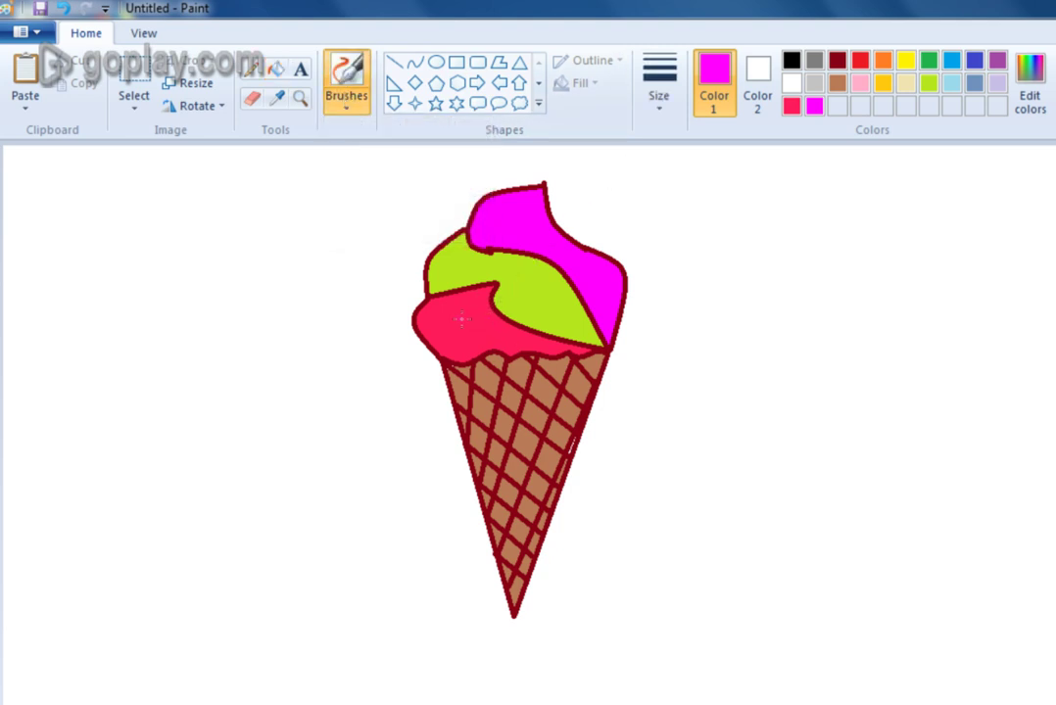
{"action": "left_click", "coordinate": [791, 82]}
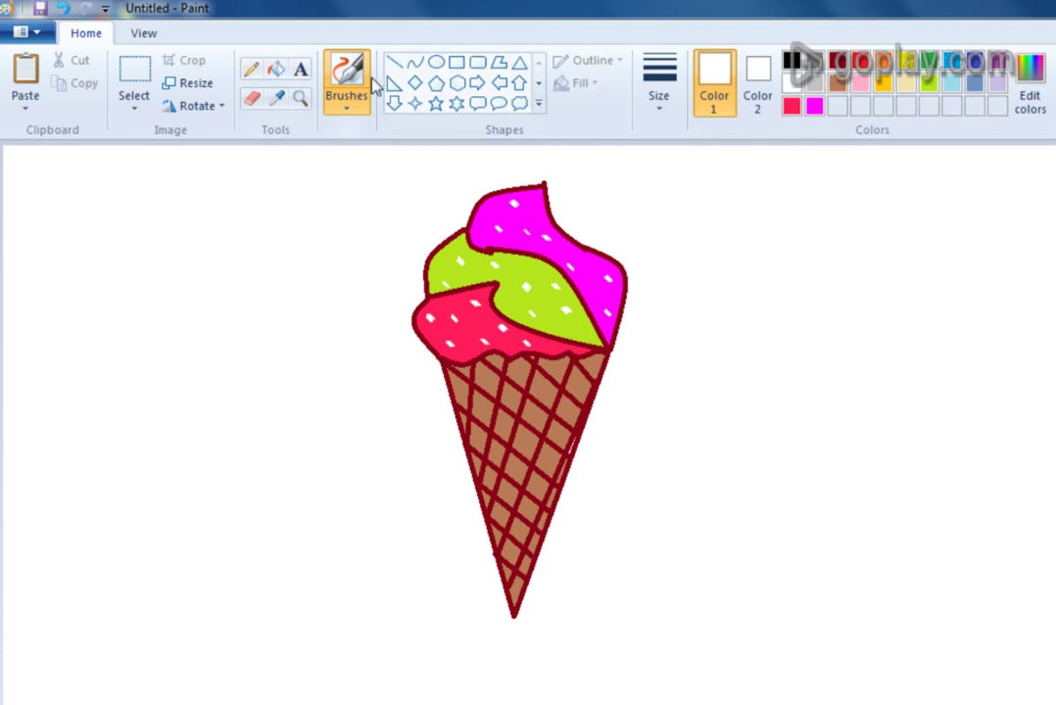
Set the drawing colour to dark red
{"action": "left_click", "coordinate": [836, 62]}
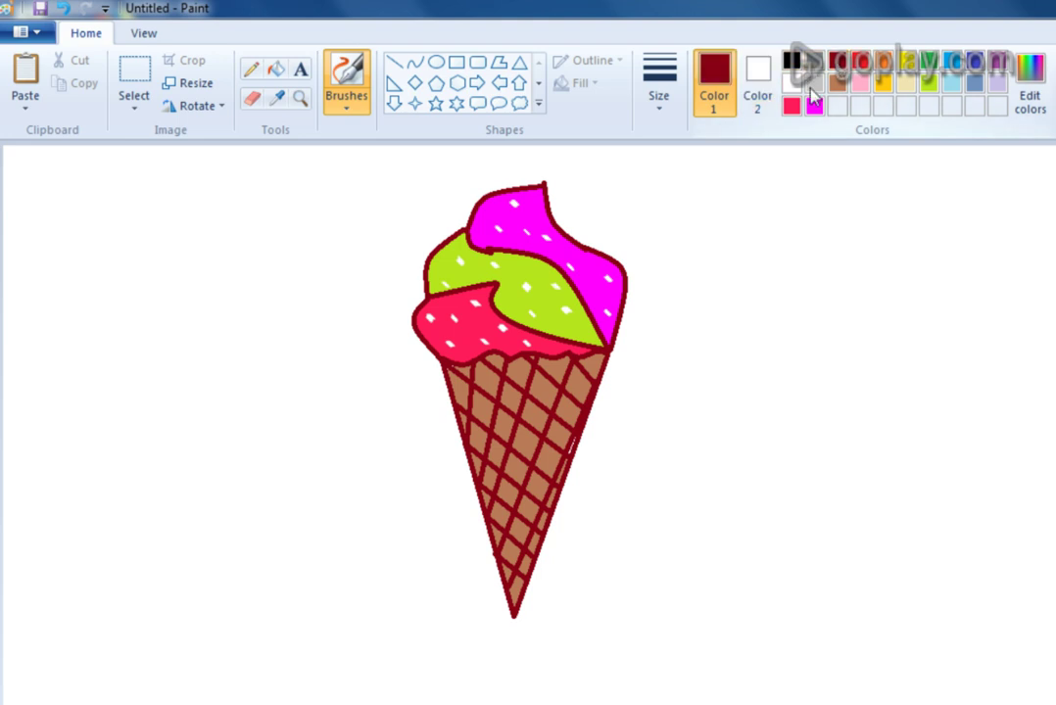